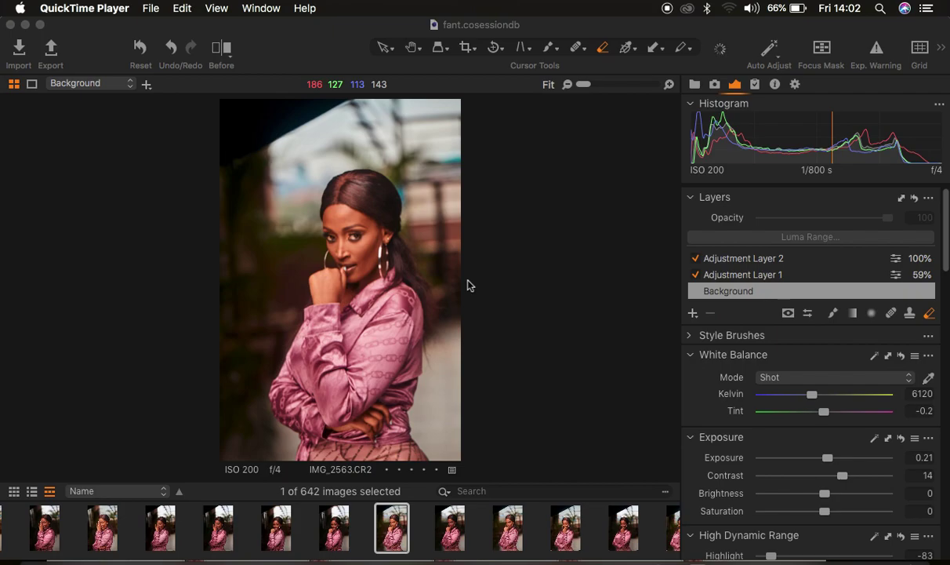
Step: Switch to Capture One 21 and compare the edited portrait IMG_2563.CR2 with its original using the before/after split view
left_click(346, 30)
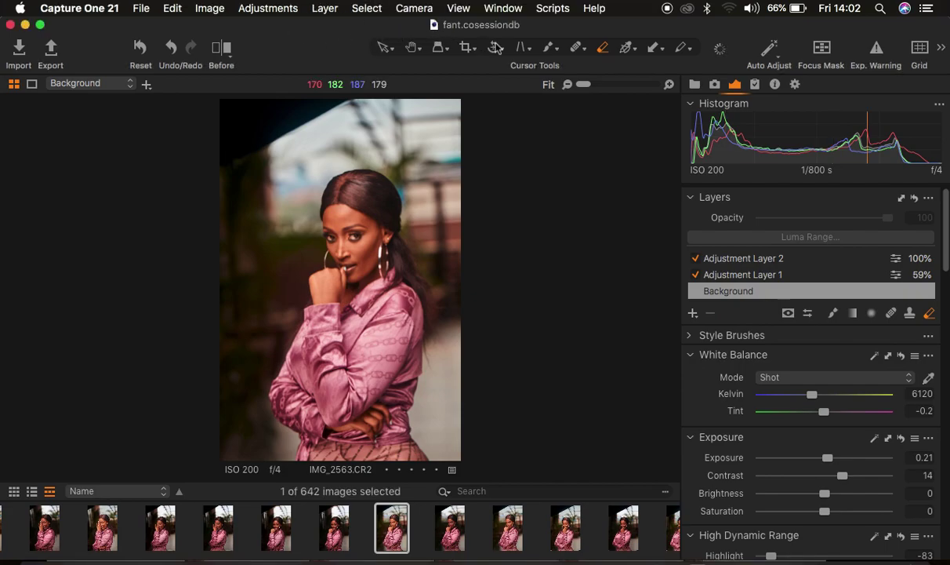
left_click(222, 47)
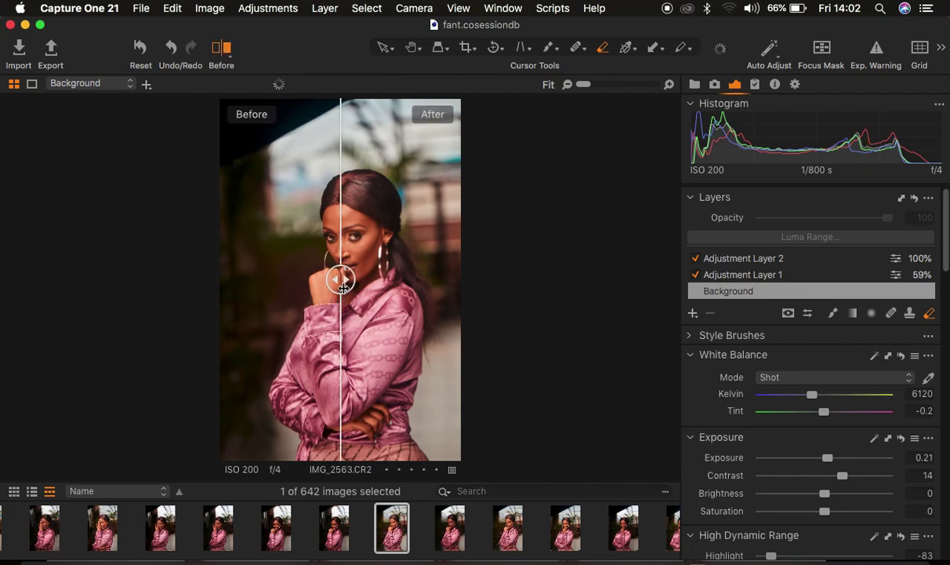
left_click_drag(349, 277, 112, 265)
left_click(222, 54)
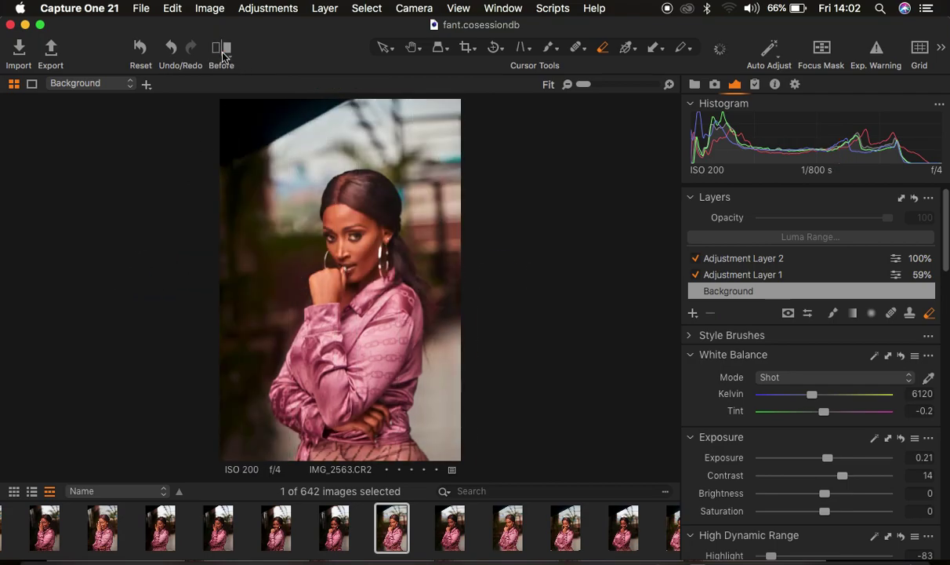
Step: Reset all adjustments on the photo, then set Highlight to -100, White to -46, Shadow to 17 and Contrast to 3
left_click(139, 48)
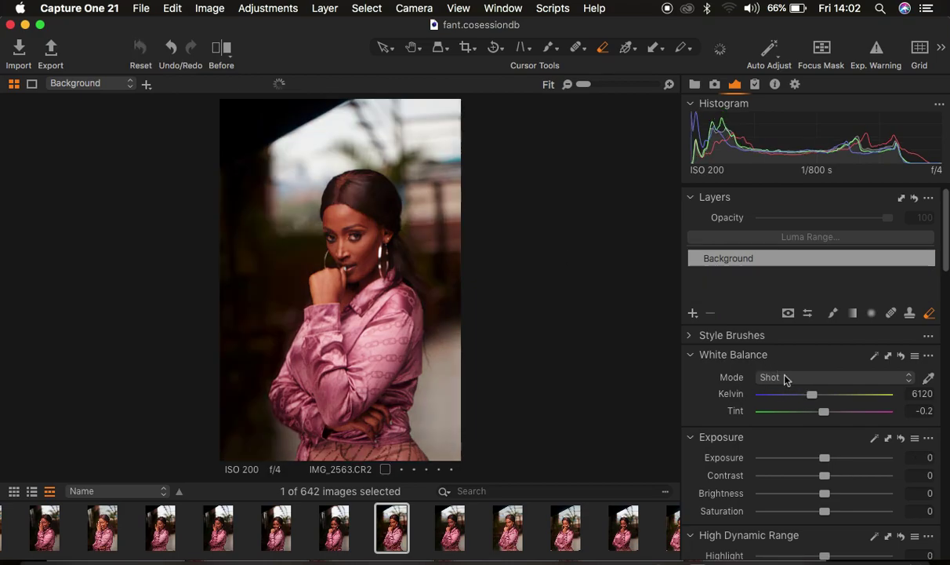
scroll(799, 454, "down", 5)
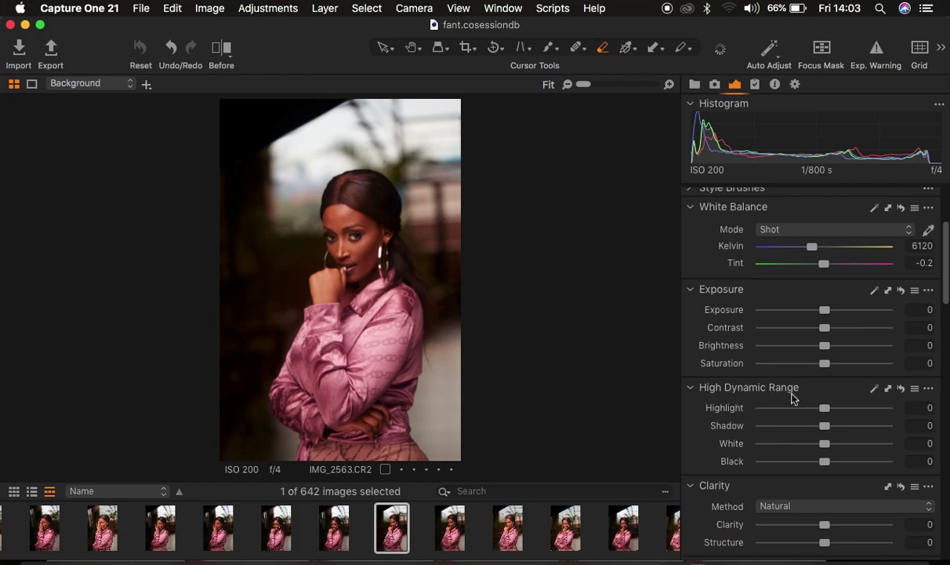
left_click_drag(823, 409, 753, 409)
left_click_drag(824, 443, 793, 445)
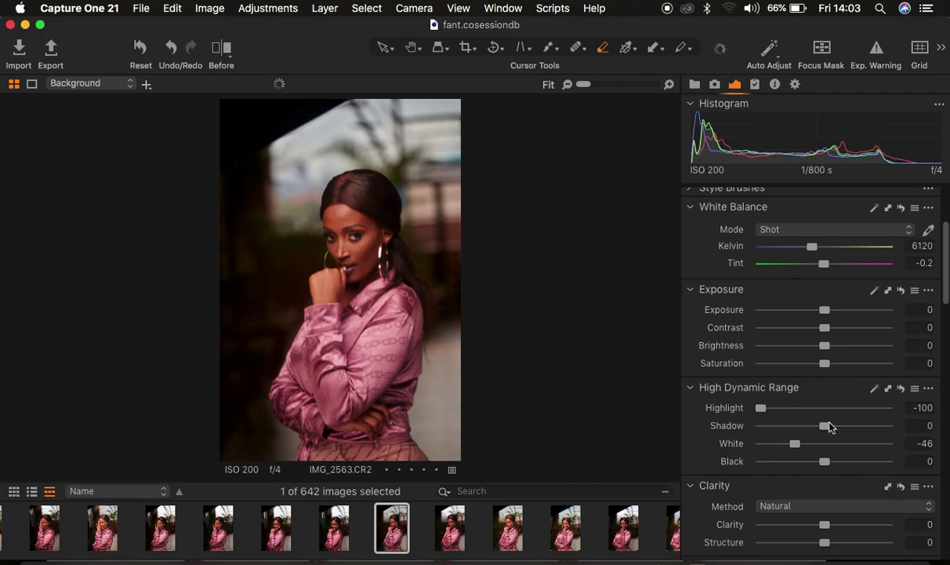
mouse_move(831, 425)
left_mouse_down()
mouse_move(847, 427)
mouse_move(836, 427)
left_mouse_up()
left_click_drag(825, 327, 827, 329)
Step: Raise the RGB black point in Levels to 2
scroll(838, 451, "down", 8)
scroll(839, 458, "down", 4)
left_click_drag(695, 472, 695, 472)
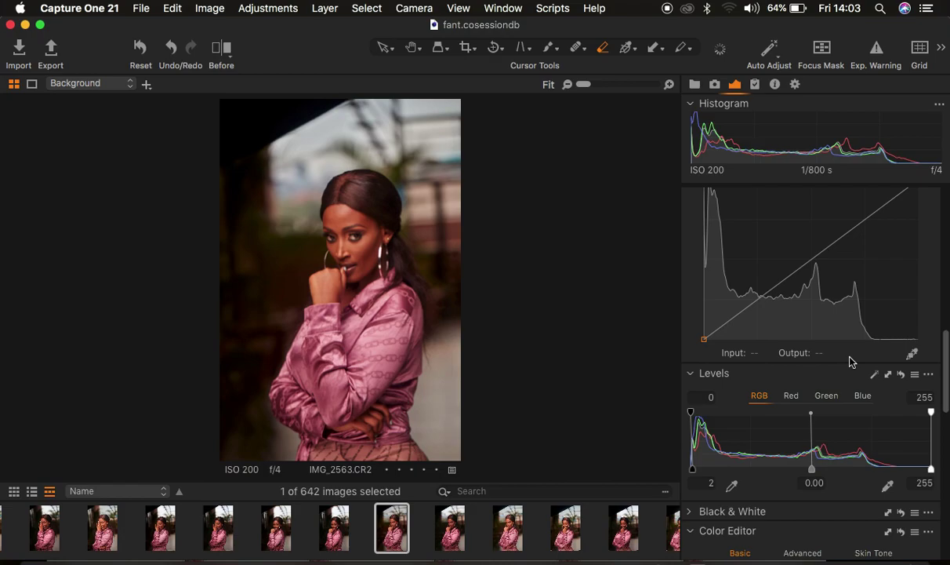
scroll(851, 360, "up", 10)
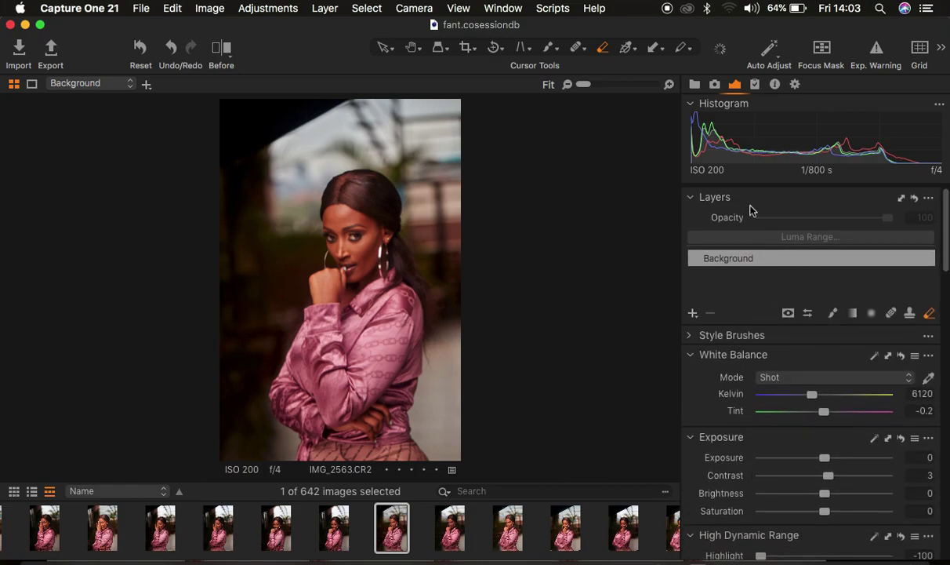
Step: Review the available workspaces, the list of tools that can be added, and the adjustment tools already in place
left_click(502, 8)
mouse_move(495, 27)
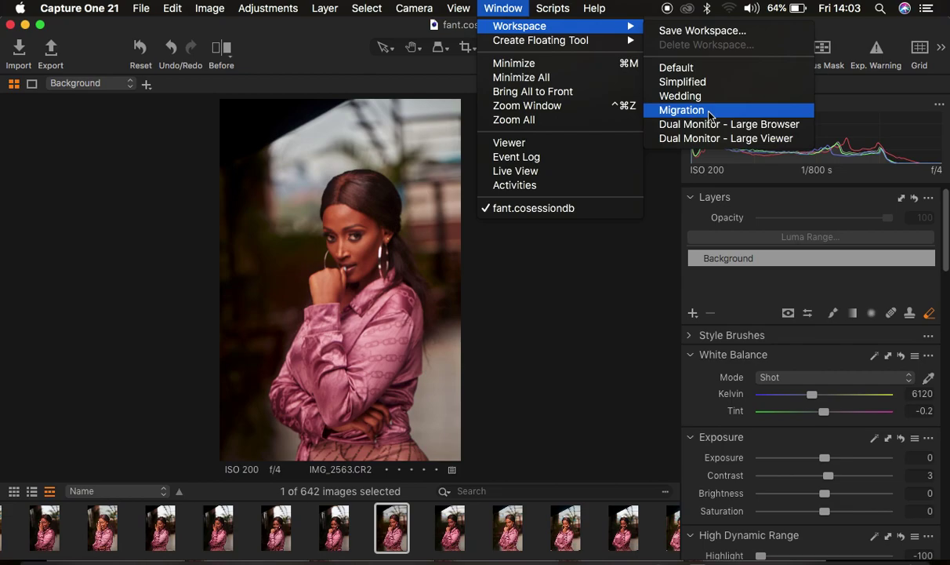
left_click(660, 270)
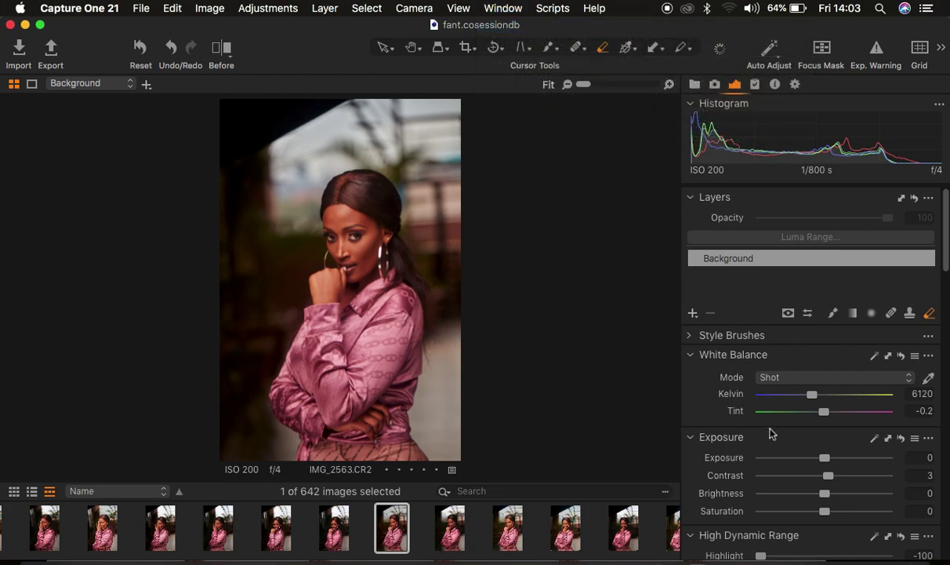
scroll(772, 433, "down", 5)
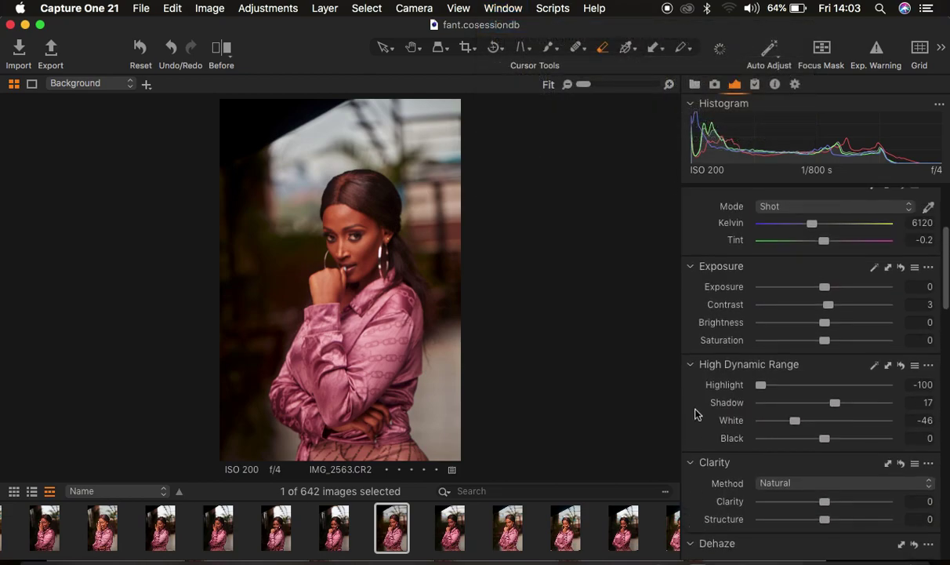
right_click(697, 414)
mouse_move(740, 416)
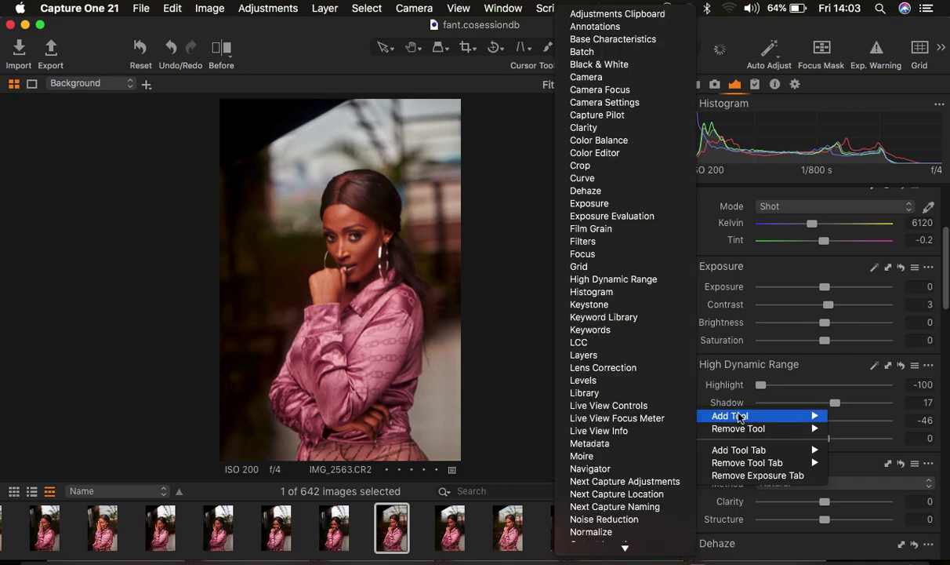
left_click(527, 352)
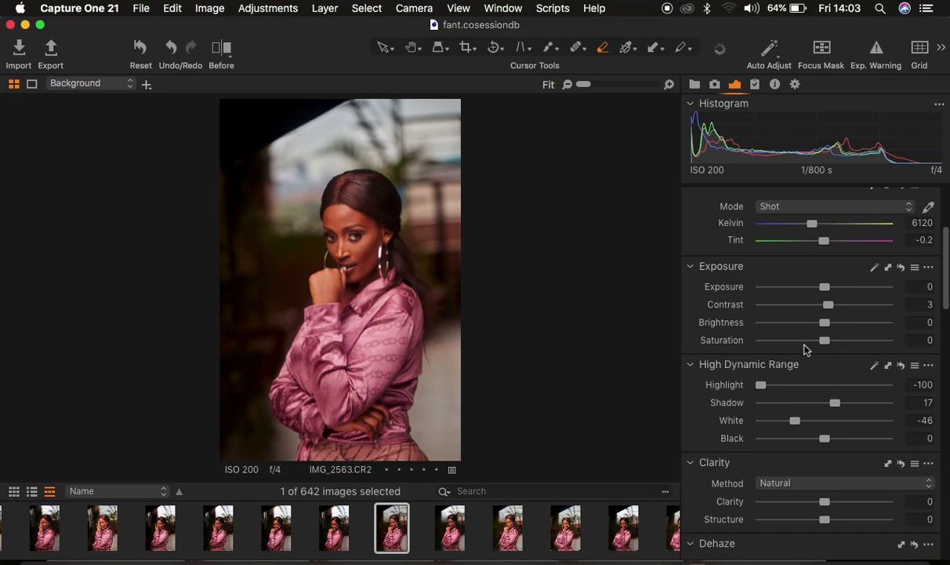
scroll(815, 345, "up", 5)
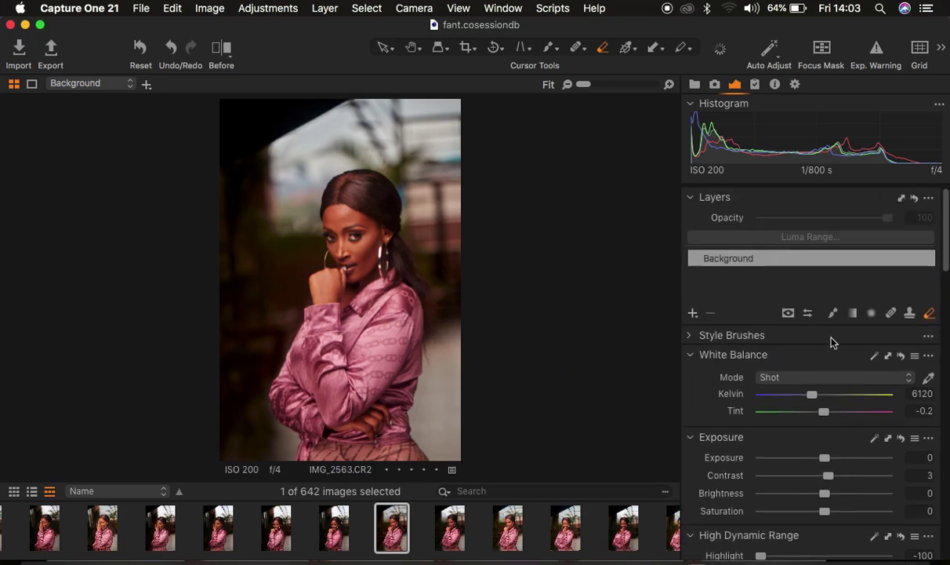
scroll(829, 475, "down", 3)
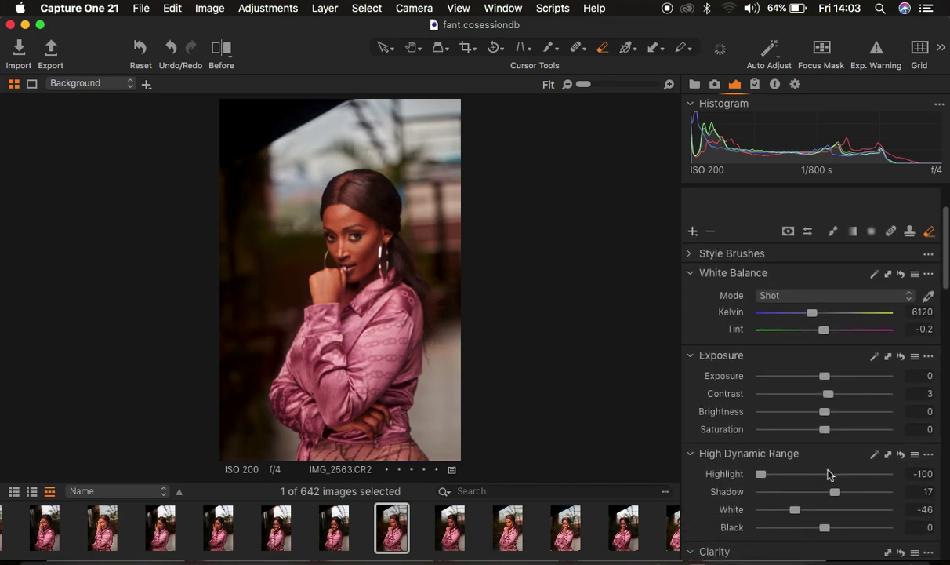
scroll(830, 474, "down", 3)
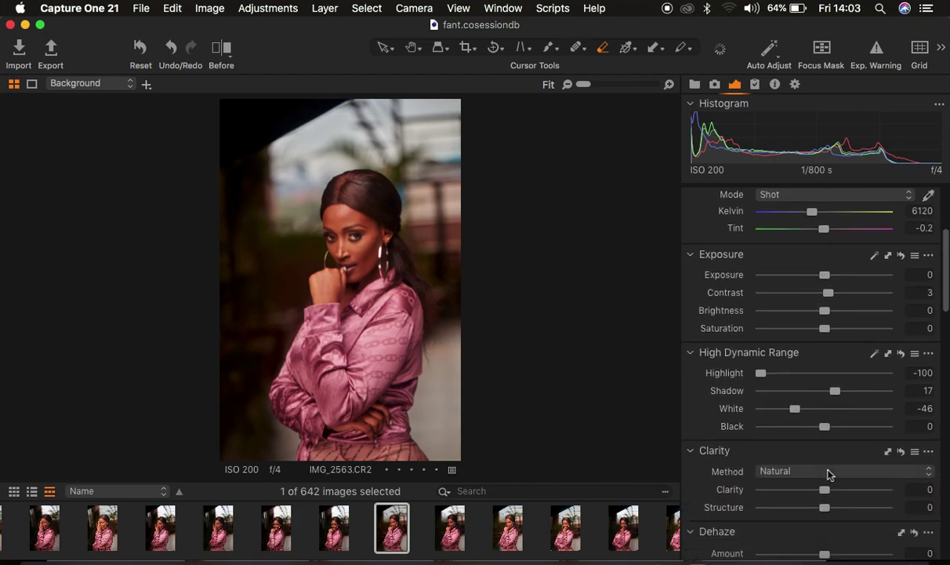
Step: Create a new filled adjustment layer above the Background layer
scroll(804, 363, "up", 5)
left_click(786, 259)
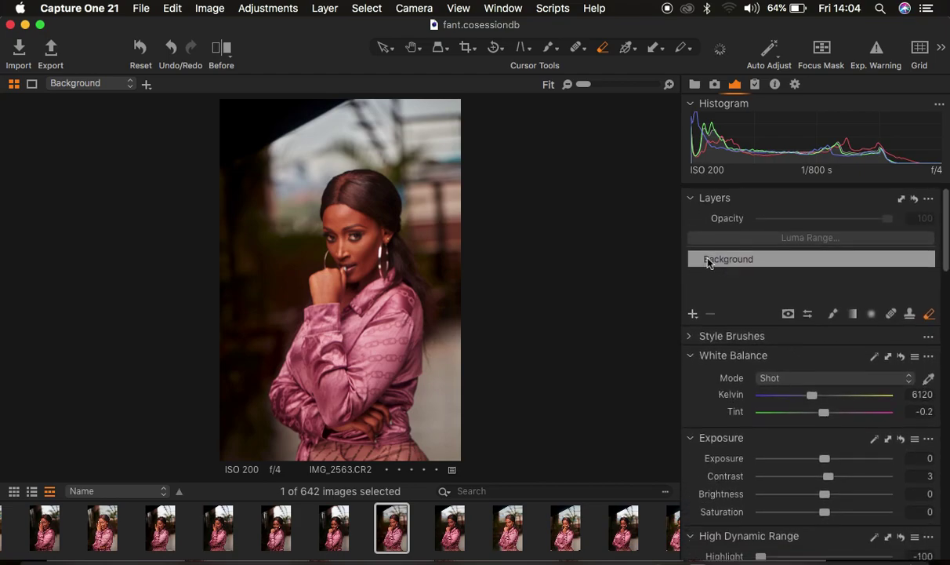
left_click(693, 314)
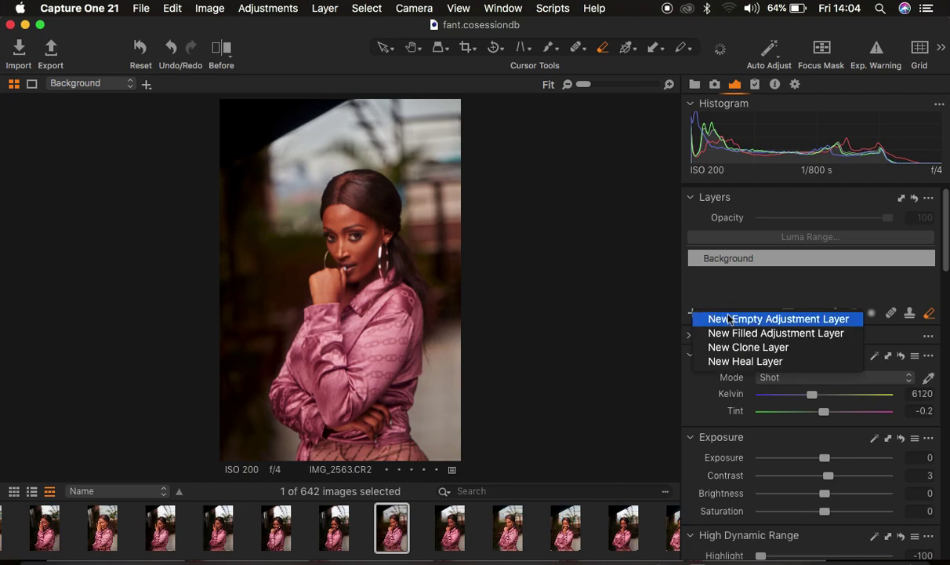
left_click(749, 333)
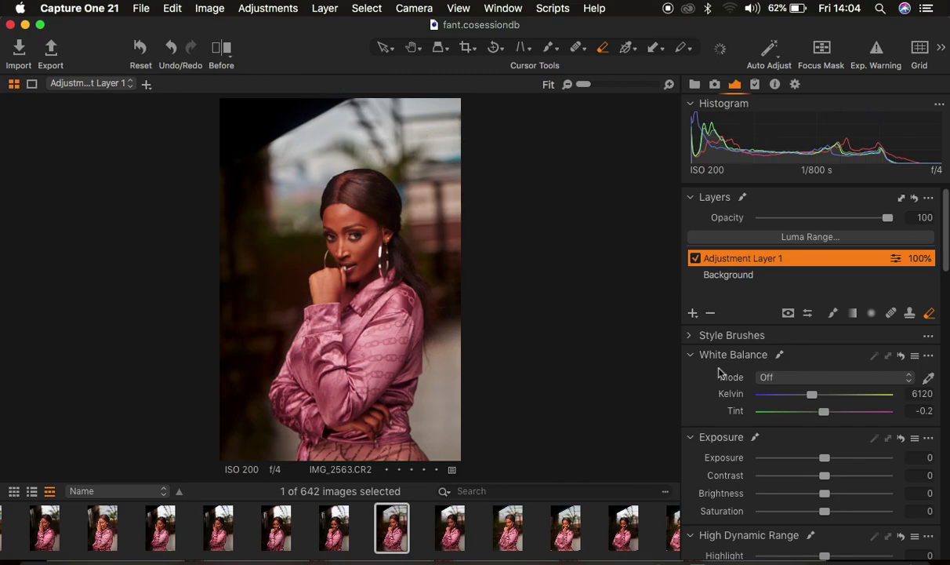
Step: Sample the skin color on the woman's face for the Color Editor's Skin Tone adjustment
scroll(833, 430, "down", 15)
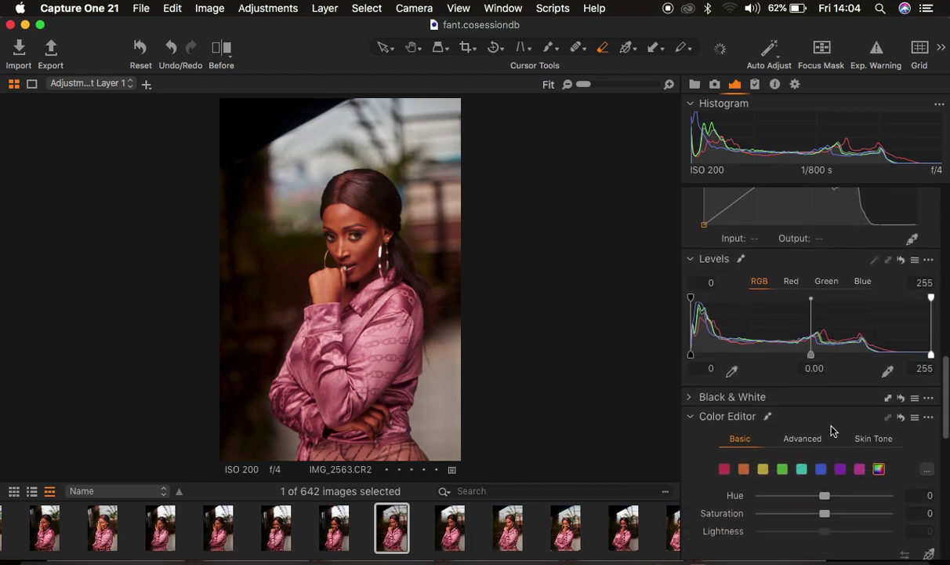
scroll(833, 430, "down", 1)
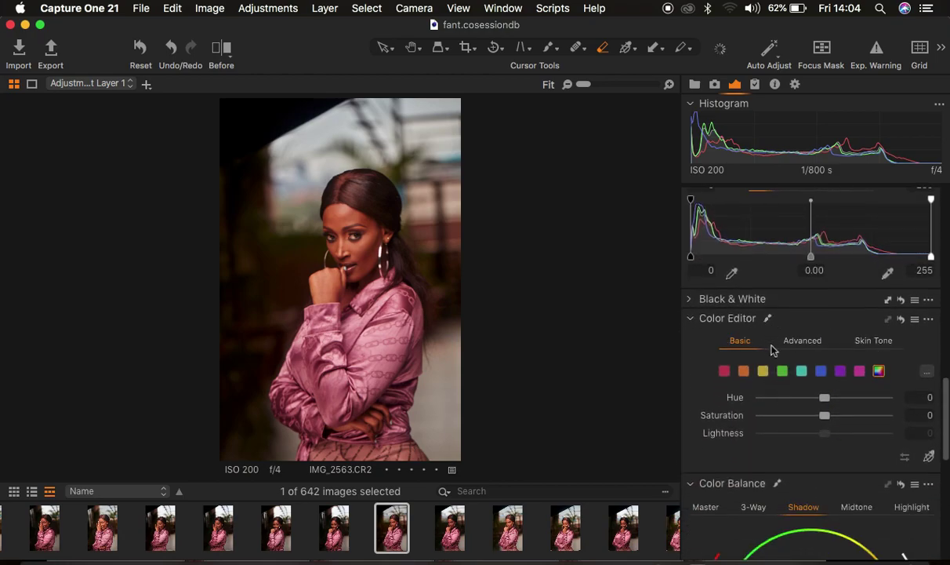
left_click(873, 342)
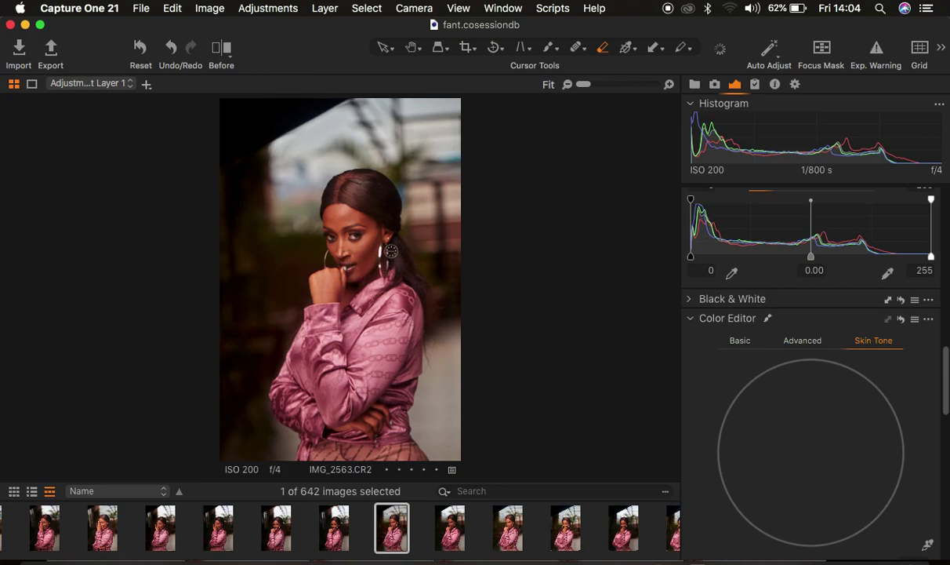
scroll(810, 432, "down", 3)
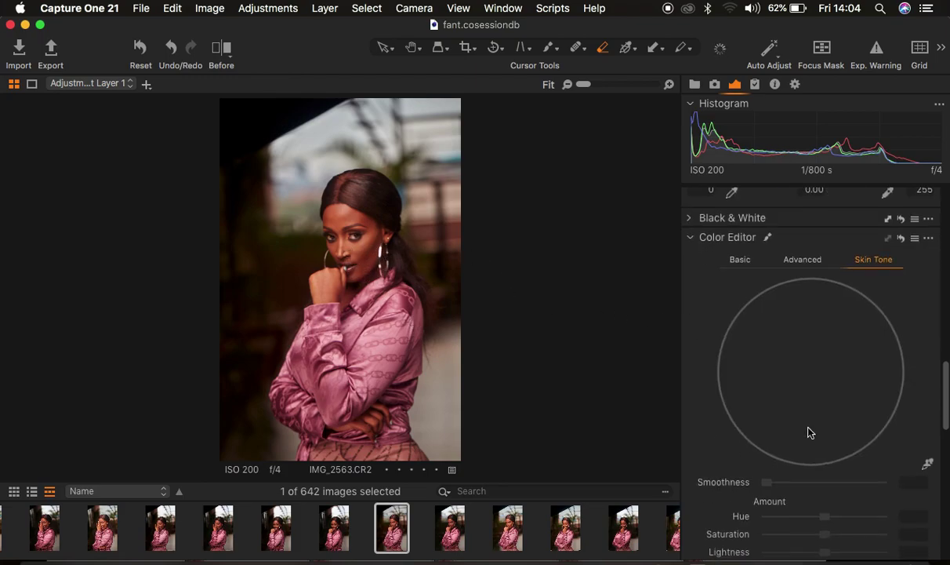
left_click(928, 463)
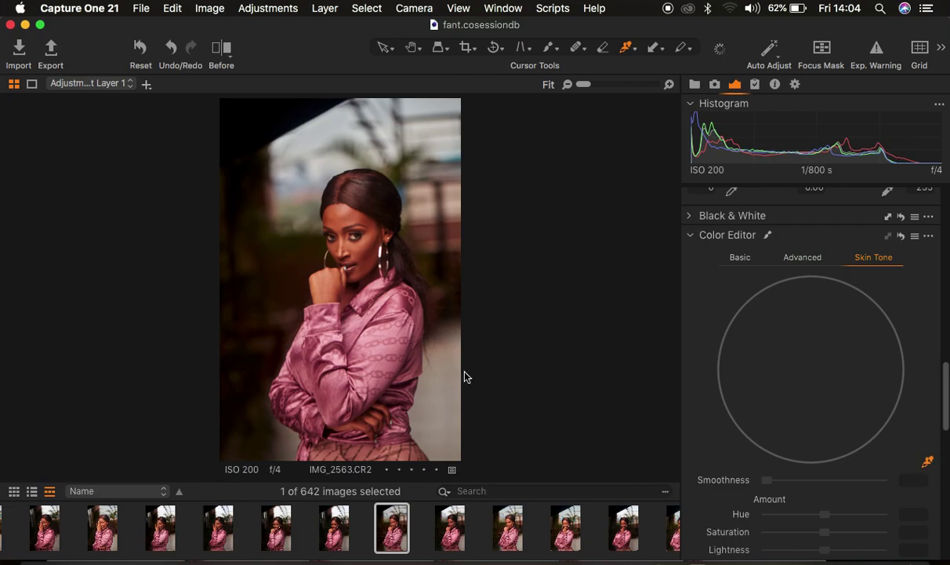
key("super+equal")
key("super+equal")
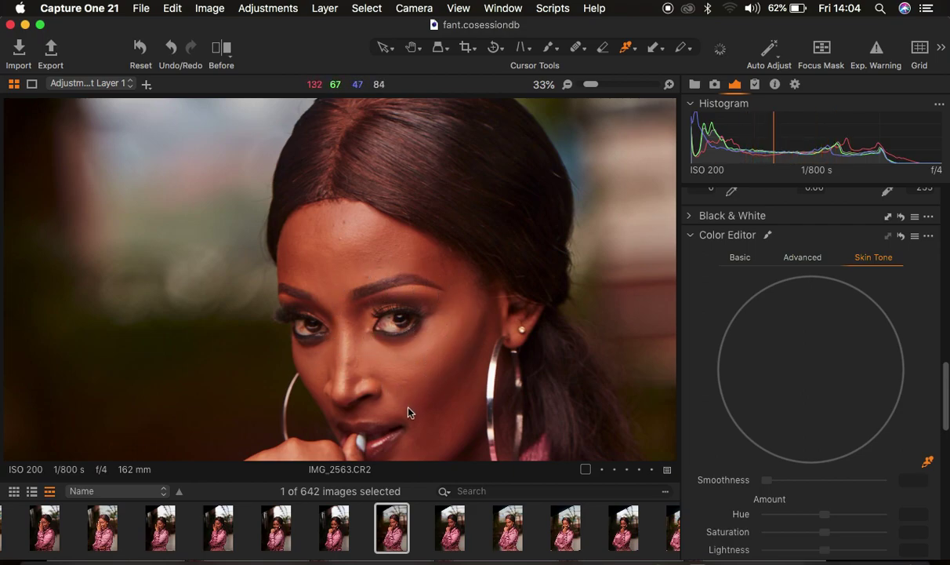
left_click(330, 353)
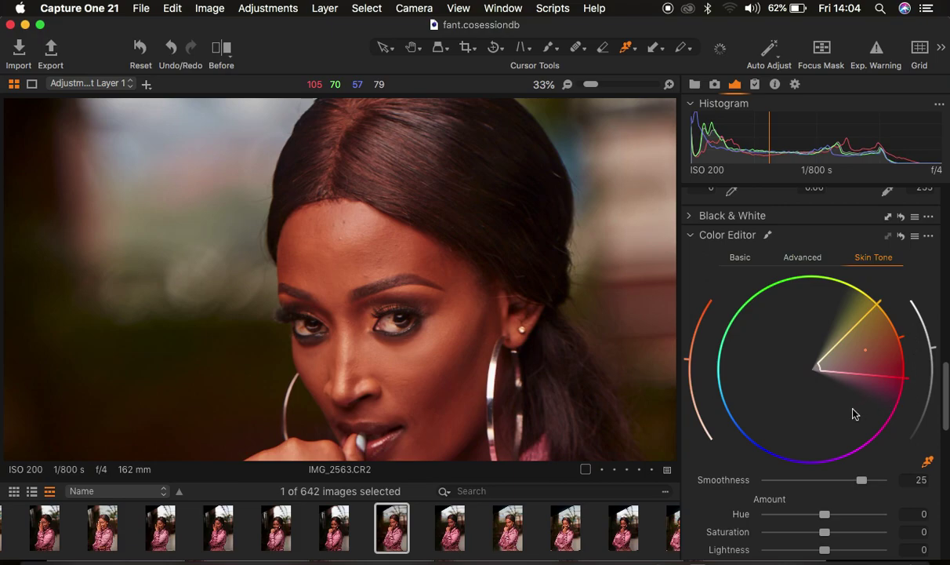
Step: Preview the selected skin color range on the photo, then return to the normal view
scroll(854, 412, "down", 5)
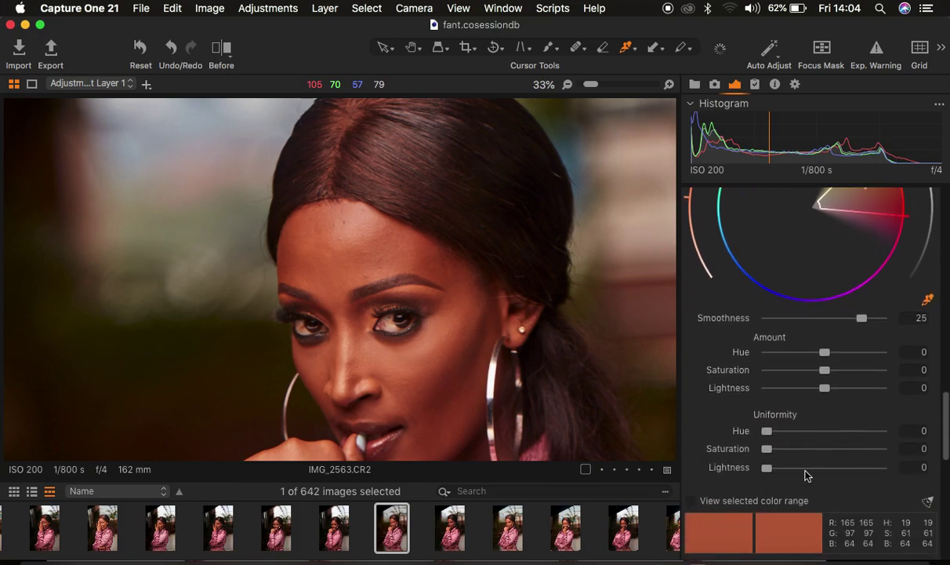
left_click(691, 500)
left_click(691, 500)
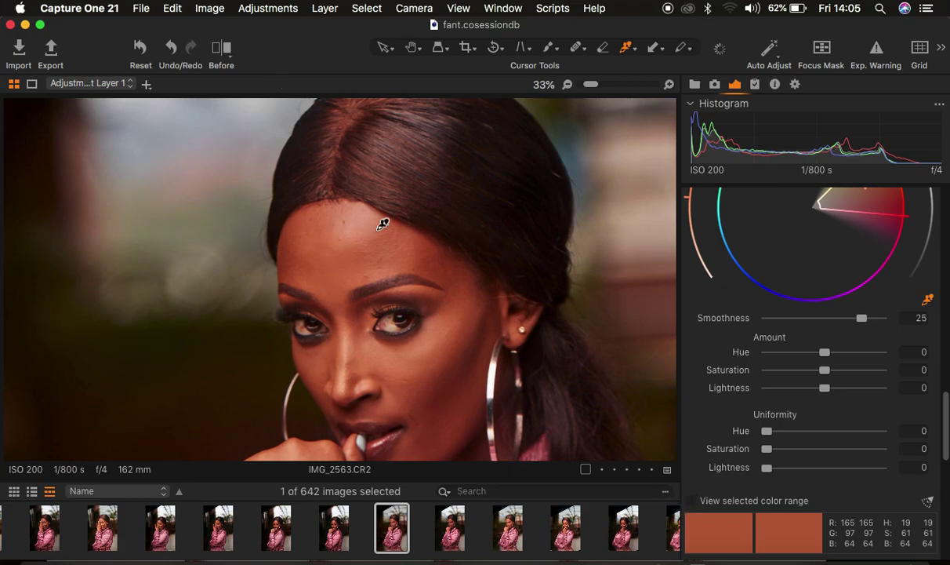
Step: Set the skin tone Uniformity to 60.9 for Hue and 14.9 for Saturation
left_click(771, 431)
left_click_drag(772, 434, 837, 436)
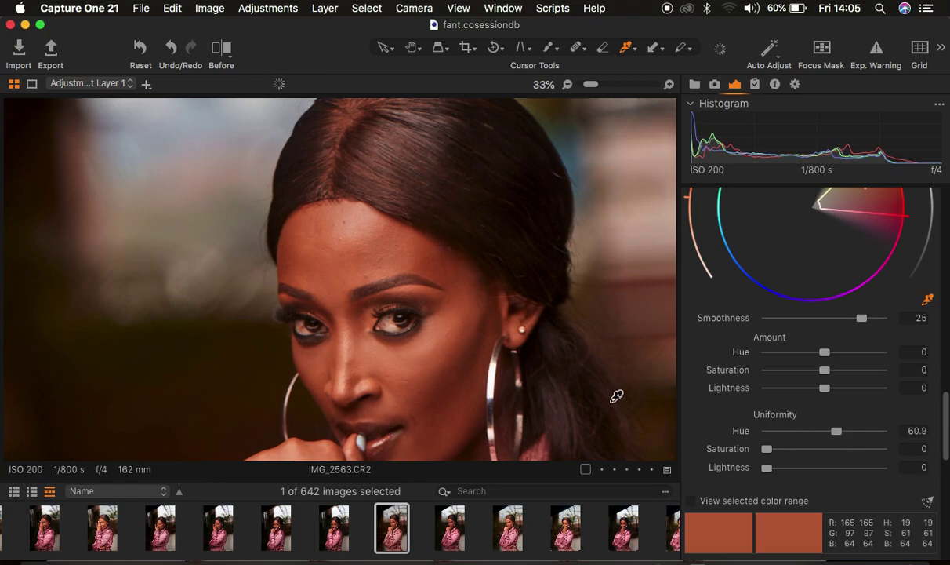
left_click_drag(770, 449, 786, 450)
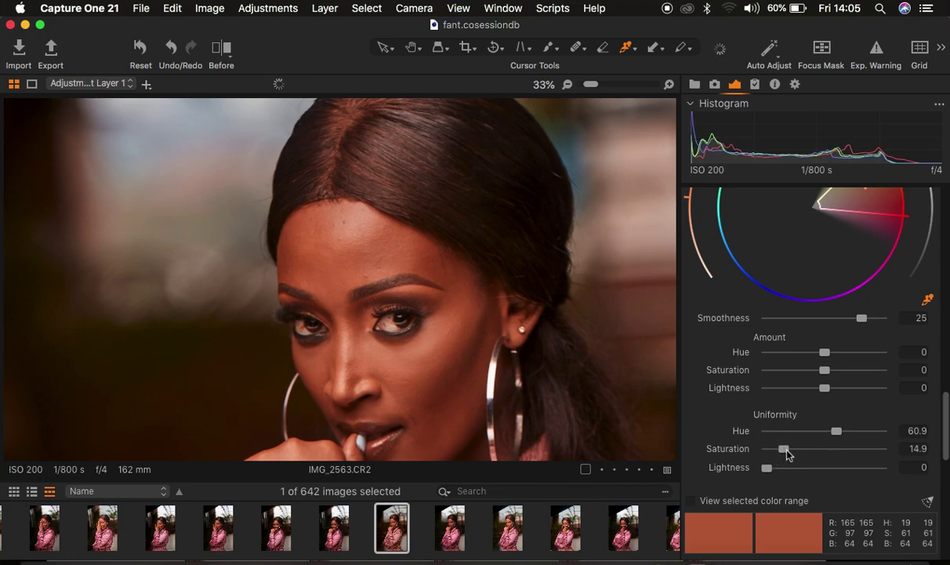
key("super+0")
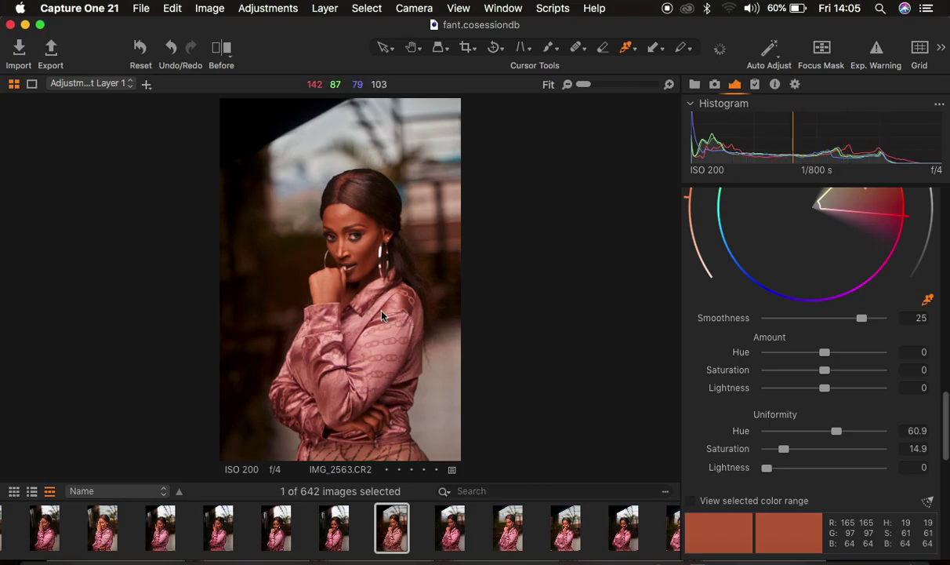
Step: Clear the adjustment layer's mask and brush a new mask over the woman's face, neck and hands
scroll(859, 400, "up", 15)
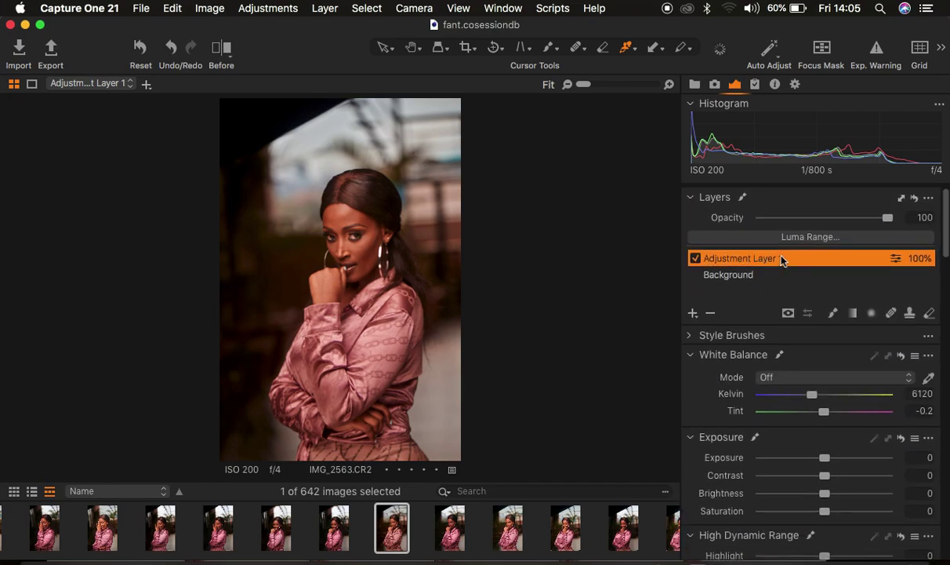
right_click(782, 259)
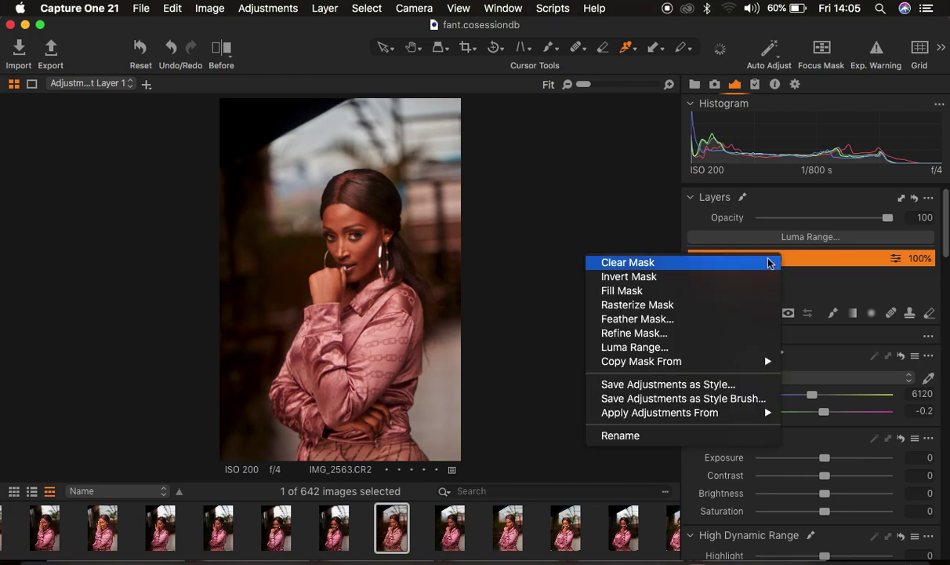
left_click(731, 262)
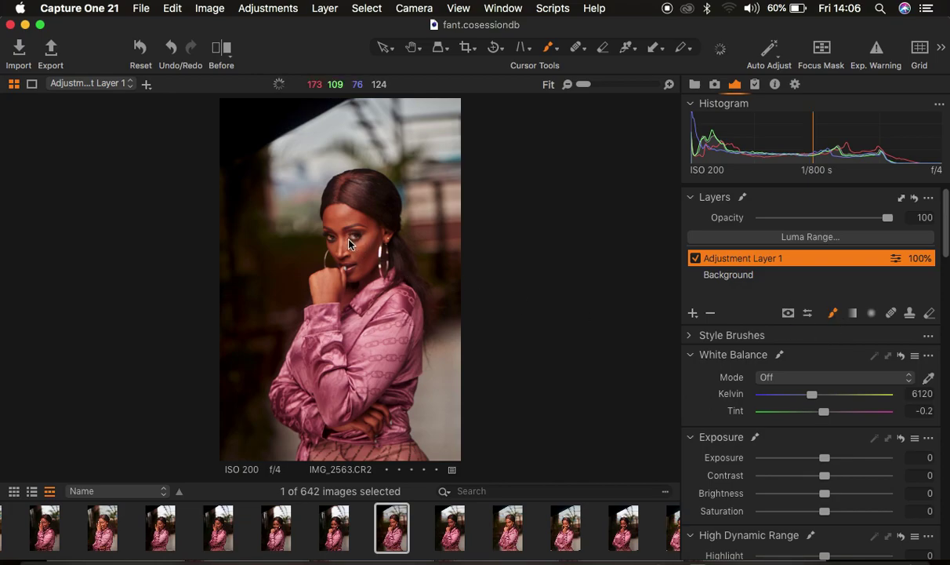
mouse_move(333, 215)
left_mouse_down()
mouse_move(361, 231)
mouse_move(349, 254)
mouse_move(337, 216)
mouse_move(365, 235)
mouse_move(342, 254)
mouse_move(337, 221)
mouse_move(360, 244)
mouse_move(328, 217)
mouse_move(329, 226)
mouse_move(331, 210)
mouse_move(359, 218)
mouse_move(374, 243)
mouse_move(372, 229)
mouse_move(388, 236)
mouse_move(344, 298)
mouse_move(341, 276)
mouse_move(328, 276)
mouse_move(316, 278)
mouse_move(317, 291)
mouse_move(337, 296)
mouse_move(319, 298)
mouse_move(339, 287)
mouse_move(330, 290)
mouse_move(347, 297)
mouse_move(333, 225)
mouse_move(359, 222)
mouse_move(367, 255)
mouse_move(351, 265)
mouse_move(381, 242)
mouse_move(372, 278)
left_mouse_up()
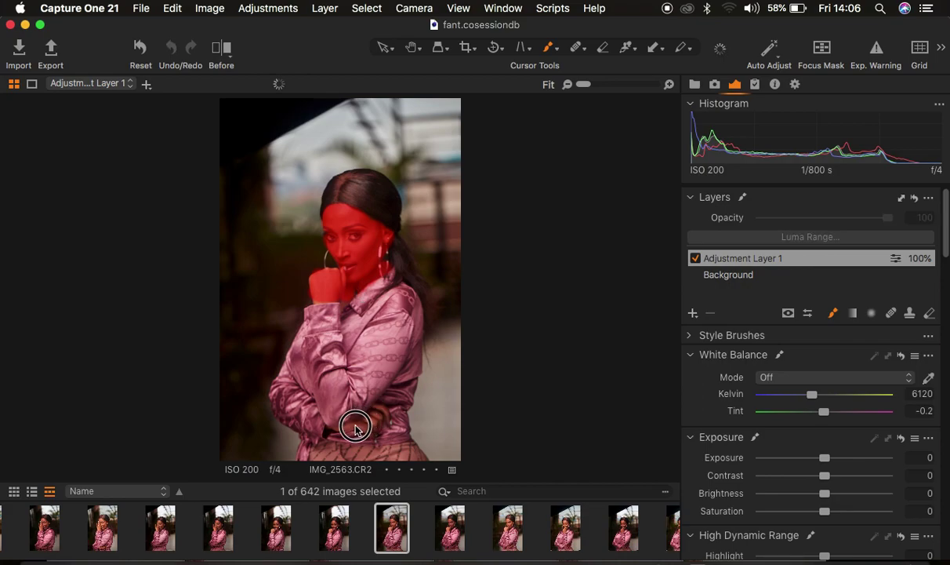
mouse_move(372, 422)
left_mouse_down()
mouse_move(363, 401)
mouse_move(365, 431)
mouse_move(378, 414)
mouse_move(374, 433)
mouse_move(371, 413)
left_mouse_up()
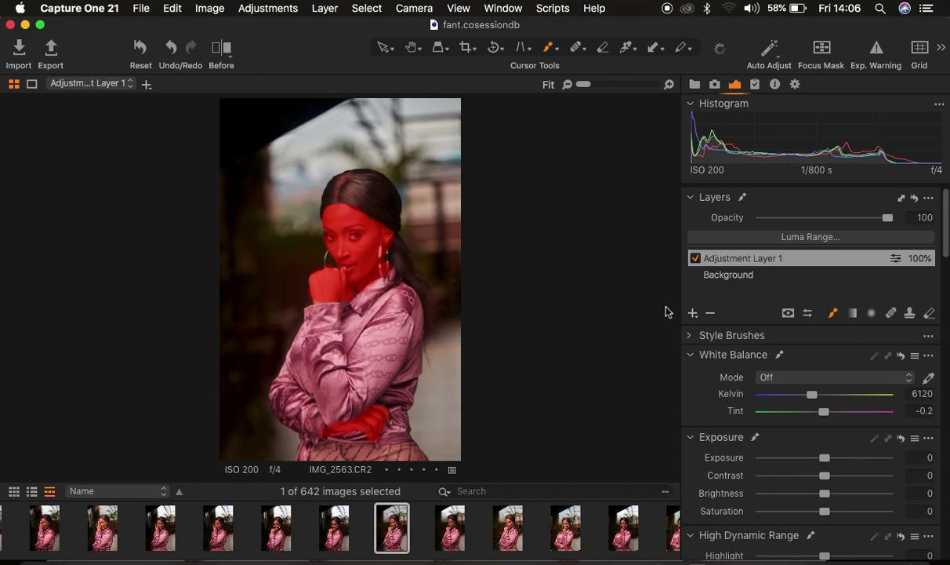
key("m")
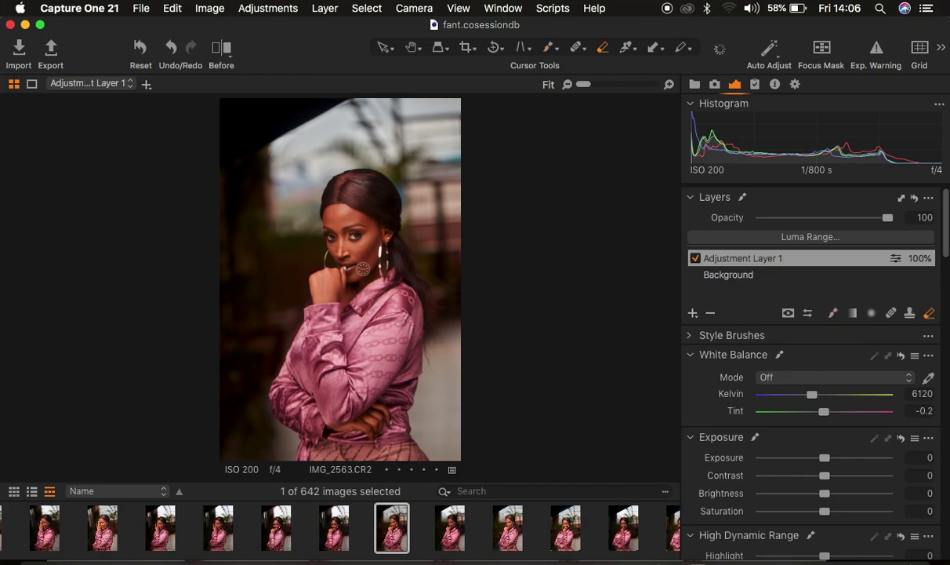
Step: Erase the skin mask from the woman's eyes and lips, then return to viewing the whole photo
scroll(360, 311, "up", 2)
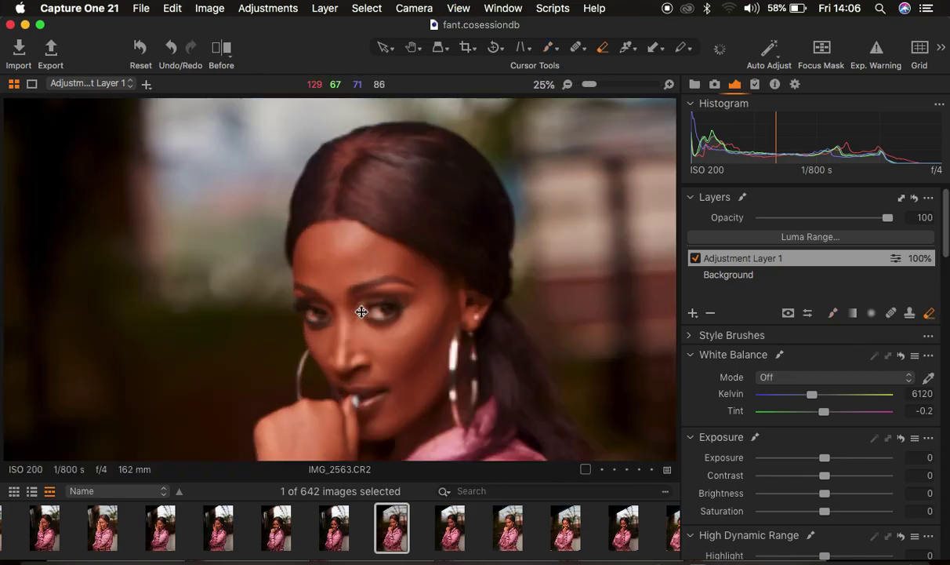
scroll(361, 311, "up", 1)
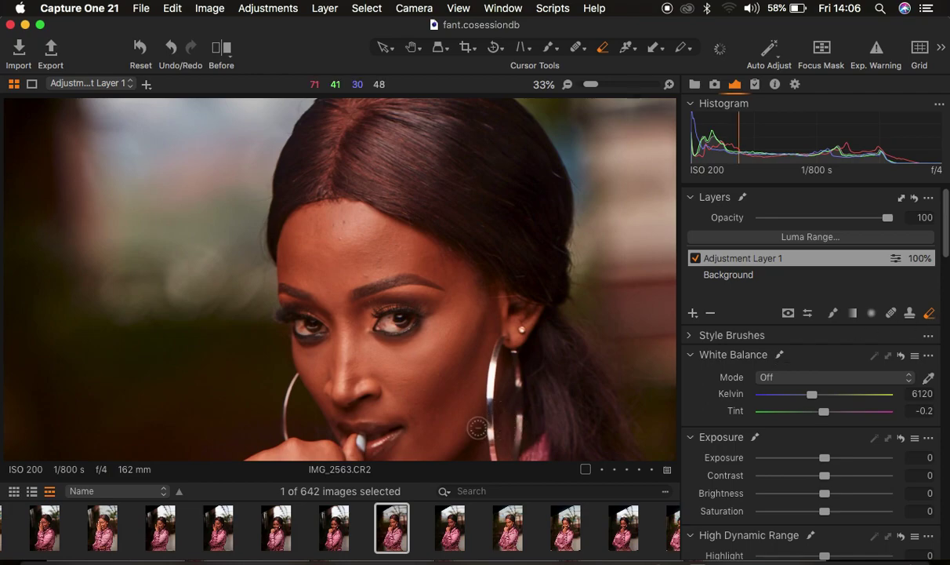
mouse_move(344, 403)
left_mouse_down()
mouse_move(377, 408)
mouse_move(360, 443)
mouse_move(361, 422)
mouse_move(373, 416)
mouse_move(349, 404)
mouse_move(389, 439)
mouse_move(345, 410)
left_mouse_up()
mouse_move(404, 324)
left_mouse_down()
mouse_move(380, 303)
mouse_move(395, 298)
mouse_move(413, 310)
mouse_move(381, 307)
left_mouse_up()
mouse_move(290, 301)
left_mouse_down()
mouse_move(309, 333)
mouse_move(318, 328)
left_mouse_up()
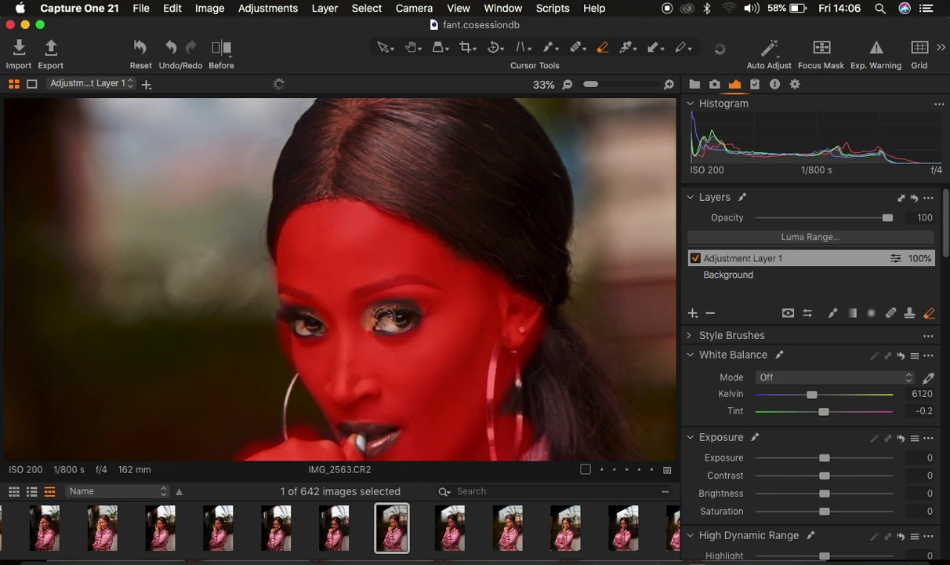
left_click_drag(376, 291, 427, 312)
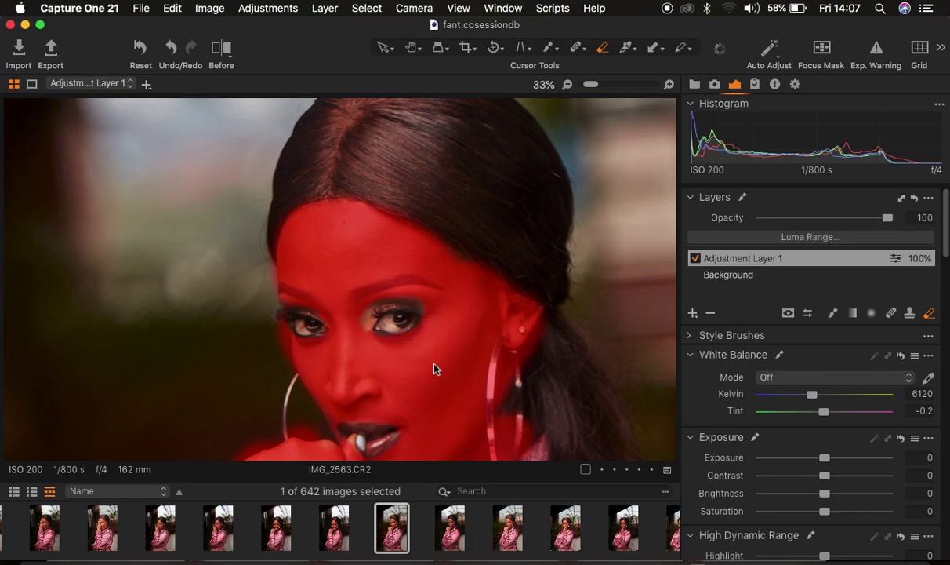
mouse_move(470, 352)
left_mouse_down()
mouse_move(442, 401)
mouse_move(480, 332)
mouse_move(441, 397)
mouse_move(480, 335)
mouse_move(443, 394)
mouse_move(479, 340)
left_mouse_up()
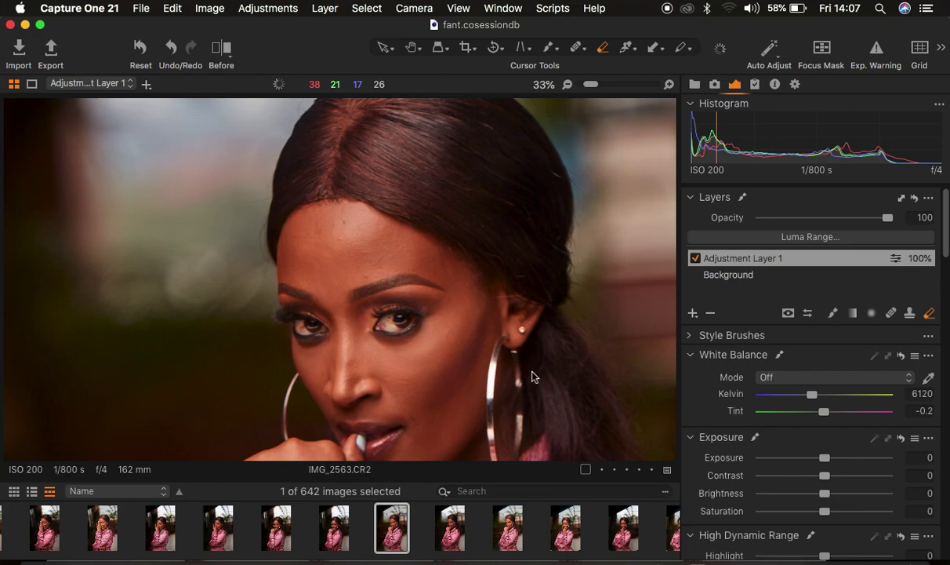
key("super+0")
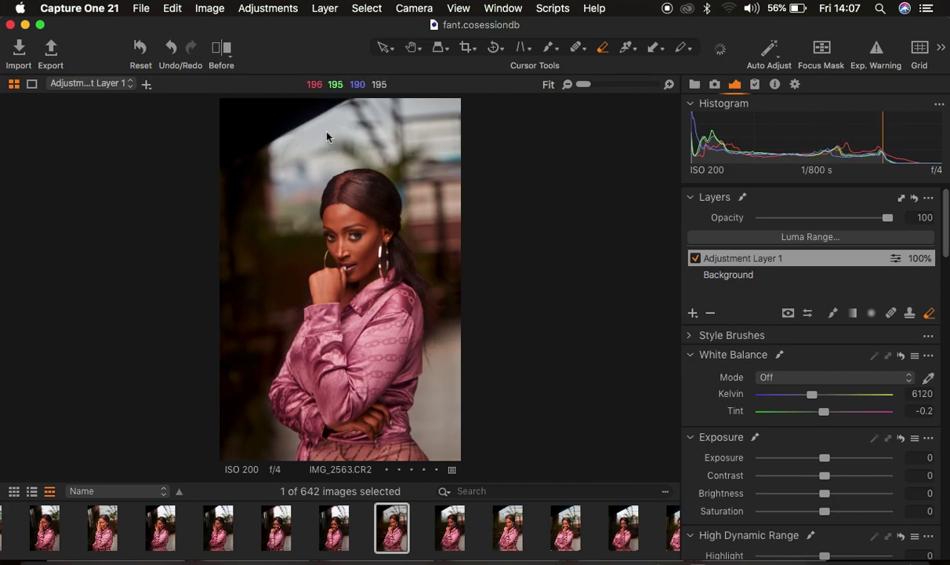
Step: Add a new filled adjustment layer and set the blue range to Saturation 80 and Lightness -5.3 in the basic Color Editor
left_click(693, 314)
left_click(760, 333)
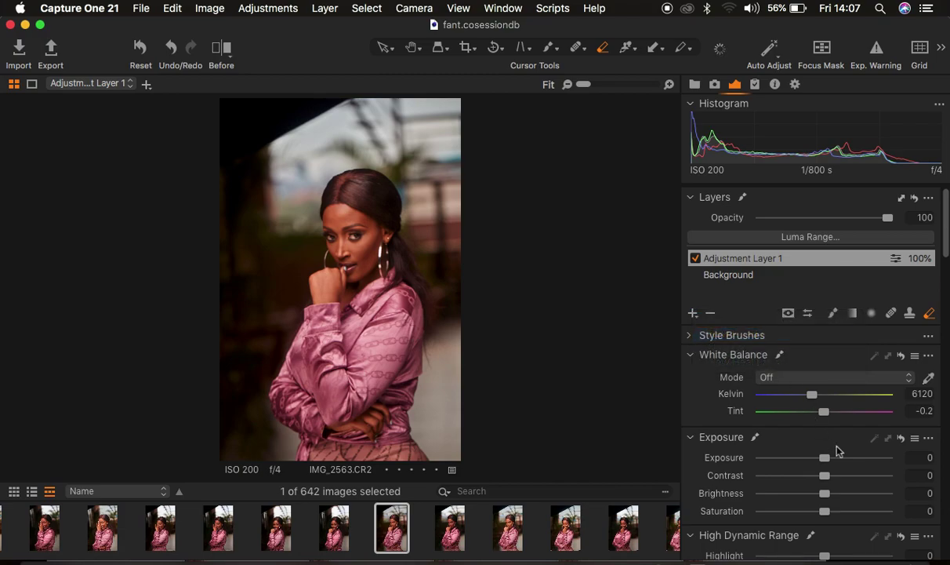
scroll(836, 450, "down", 15)
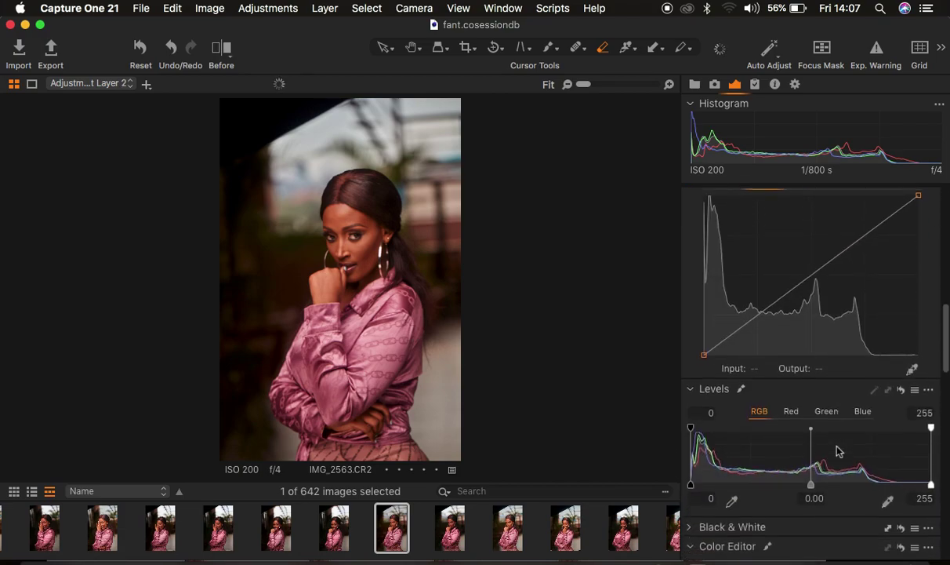
scroll(837, 451, "down", 10)
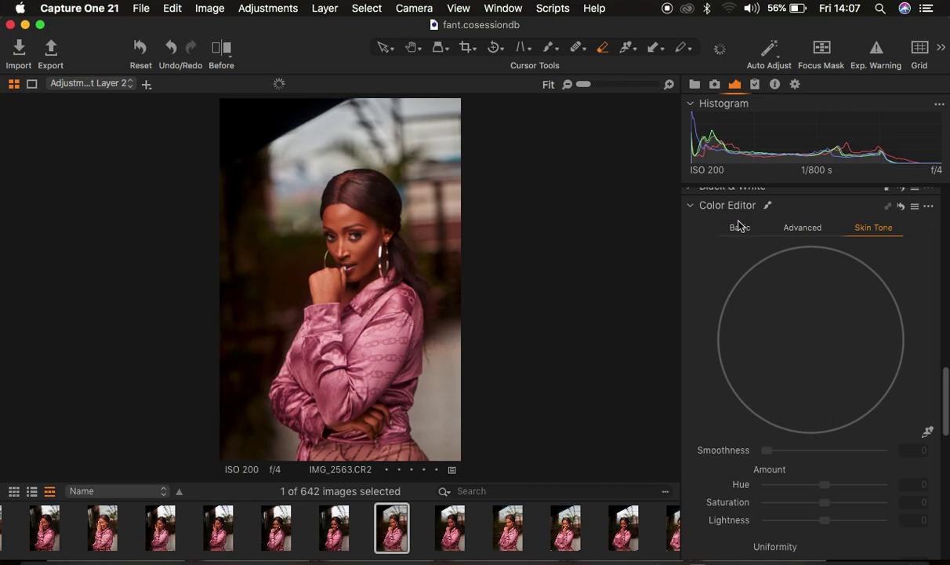
left_click(739, 226)
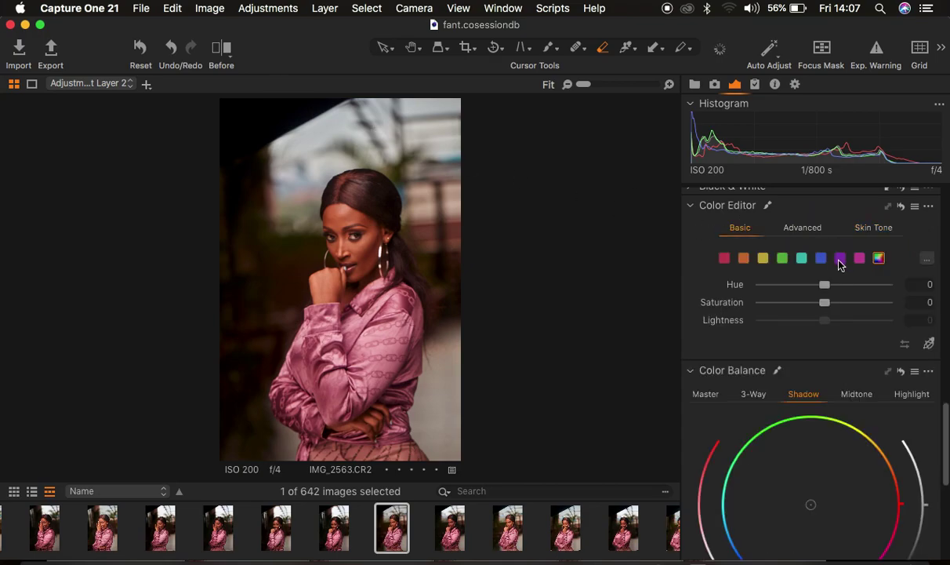
left_click(822, 259)
left_click_drag(851, 302, 902, 307)
mouse_move(824, 320)
left_mouse_down()
mouse_move(807, 321)
mouse_move(817, 320)
left_mouse_up()
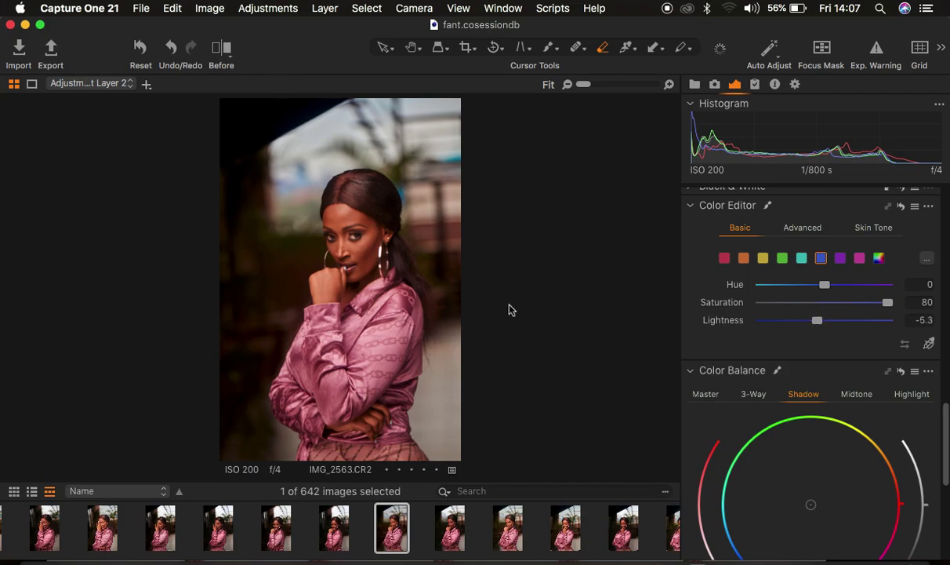
Step: Compare the edited portrait with its original in the before/after split view, then return to the normal view
left_click(222, 49)
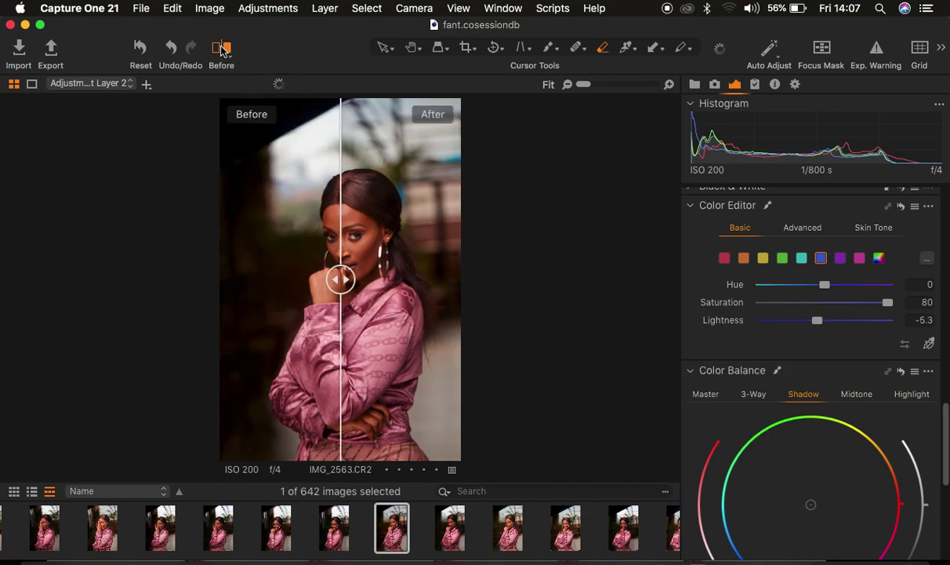
left_click_drag(343, 279, 200, 295)
left_click(222, 48)
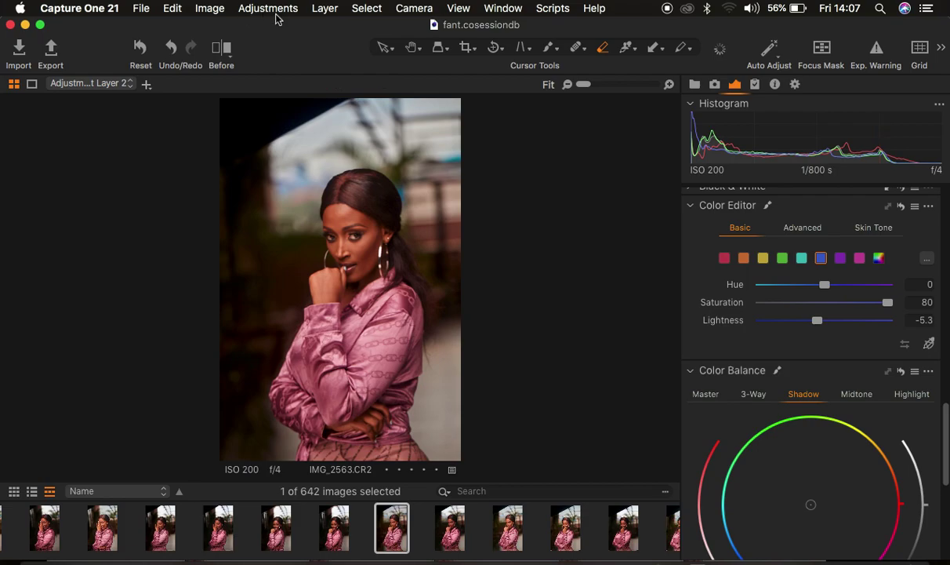
left_click(384, 49)
right_click(371, 208)
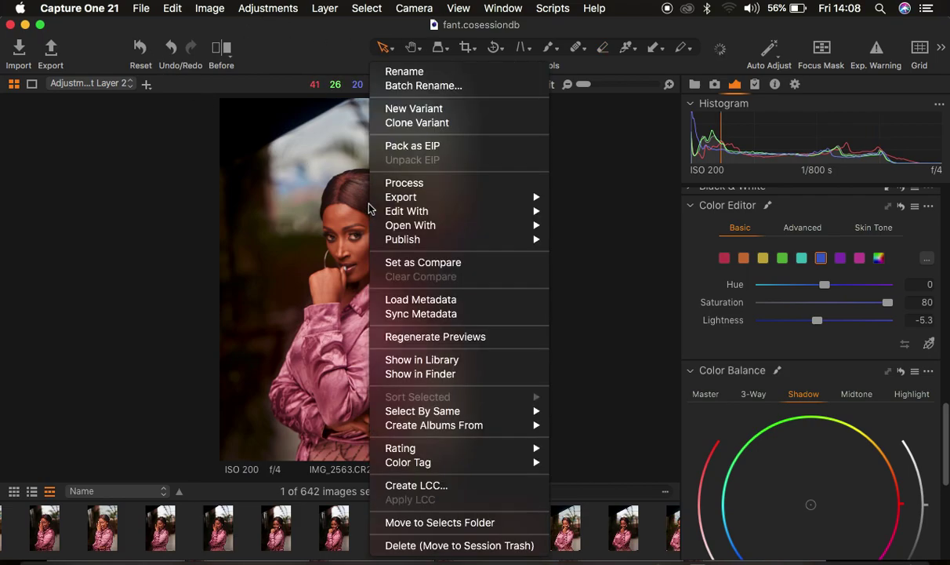
left_click(295, 138)
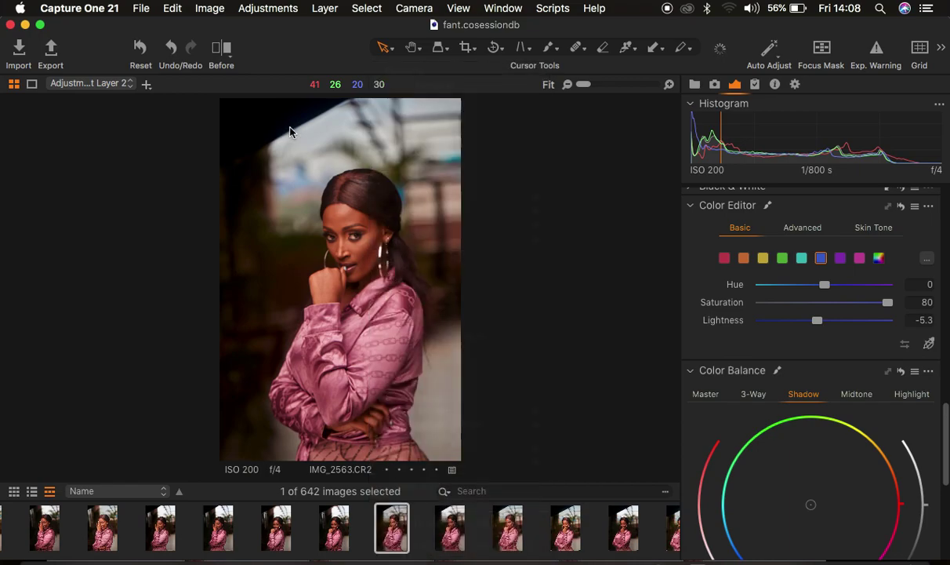
Step: Send the portrait to Adobe Photoshop 2020 as an uncompressed 16 bit TIFF with Adobe RGB (1998), 300 px/in and 100% scale
left_click(210, 7)
mouse_move(383, 162)
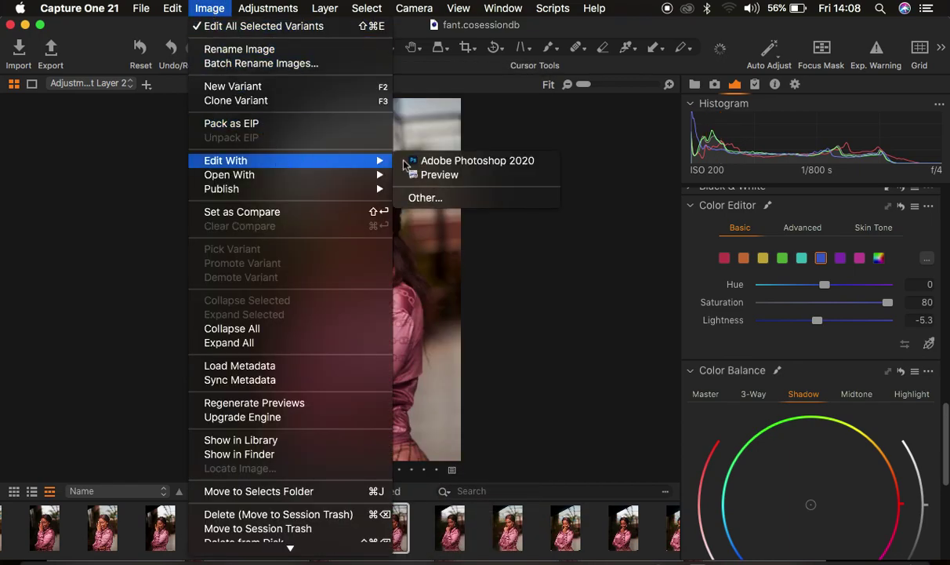
left_click(447, 160)
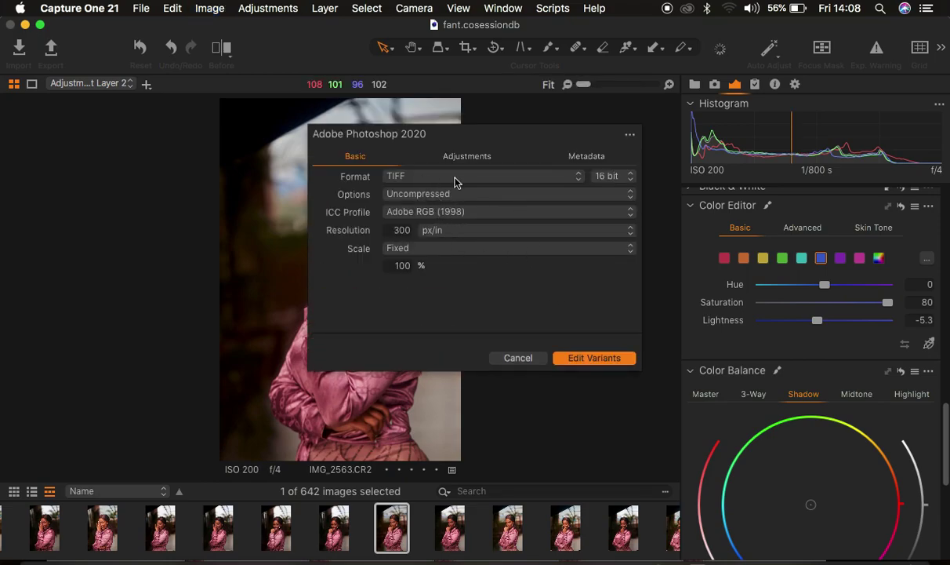
left_click(608, 177)
left_click(600, 177)
left_click(462, 194)
left_click(461, 195)
left_click(588, 357)
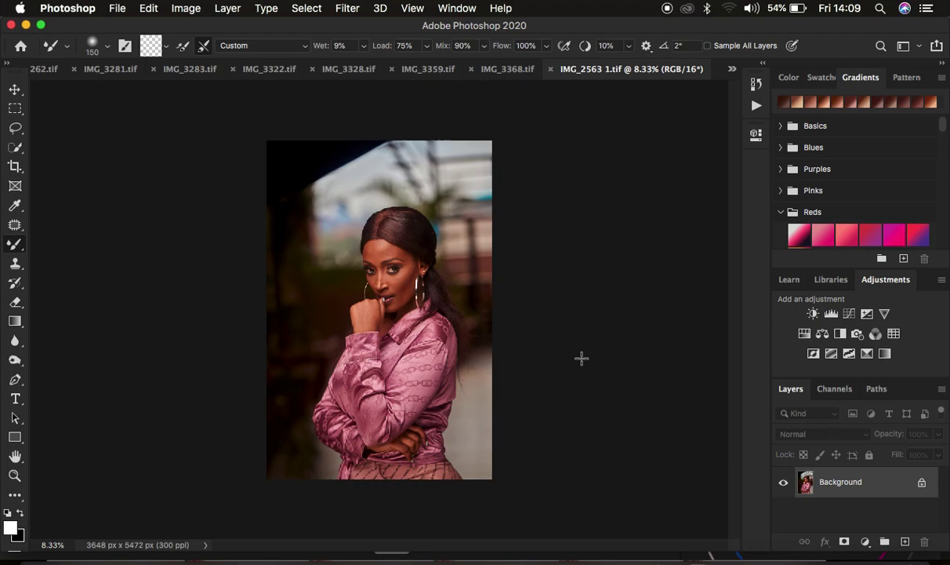
Step: Crop the portrait to a 4 : 5 (8 : 10) ratio, shifting the framing down to keep the crossed arm and waist
left_click(15, 167)
left_click(118, 46)
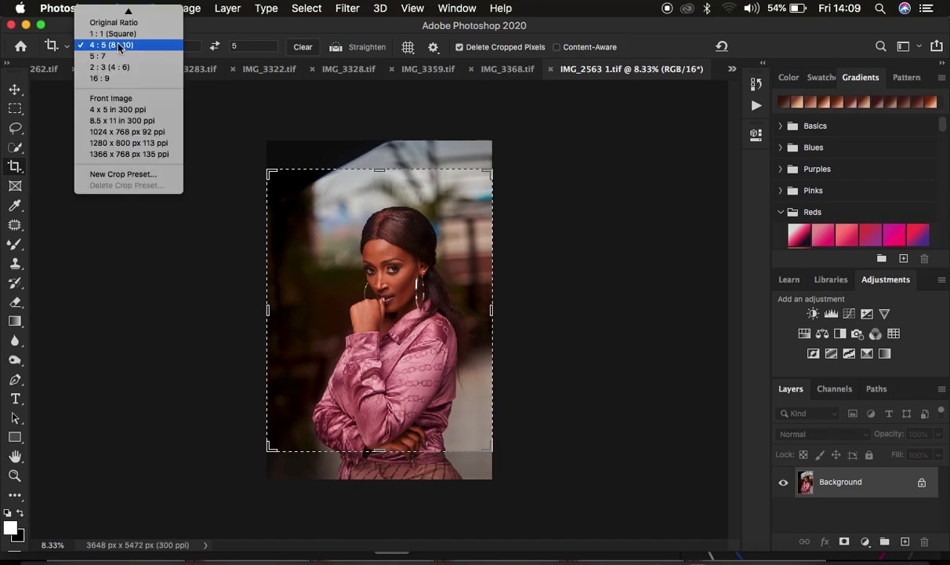
left_click(110, 44)
left_click(422, 302)
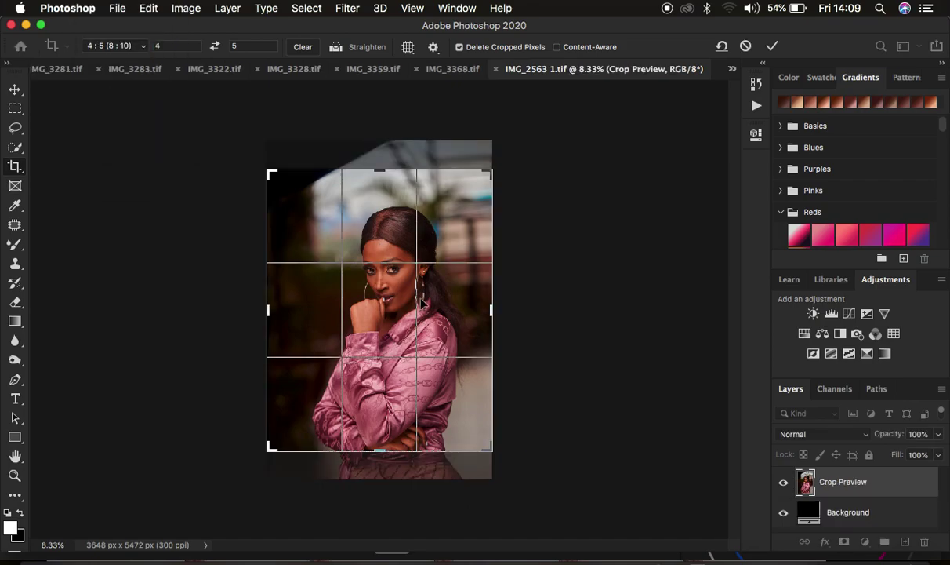
left_click_drag(385, 284, 386, 260)
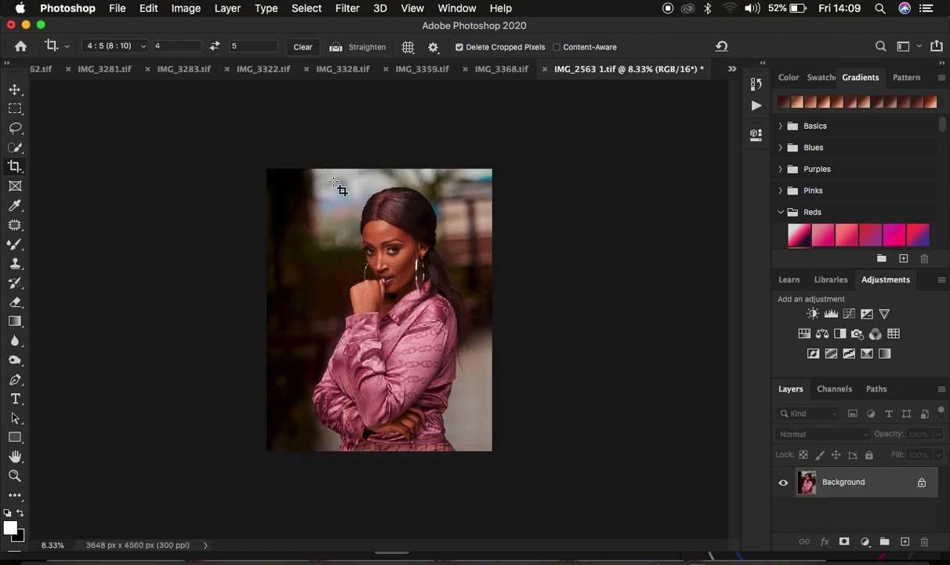
Step: Select the Lasso tool and play the FS 16 BIT action on the cropped portrait
left_click(14, 131)
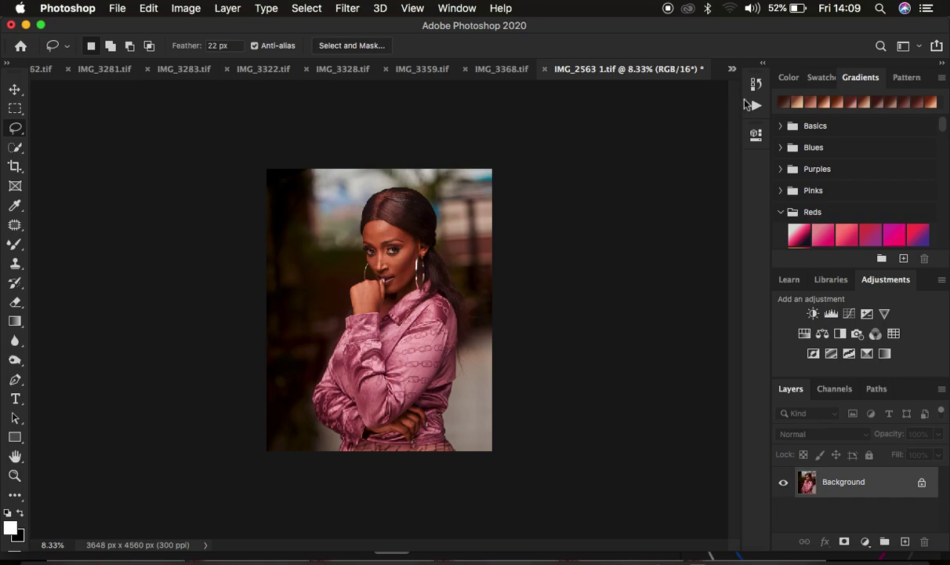
left_click(757, 105)
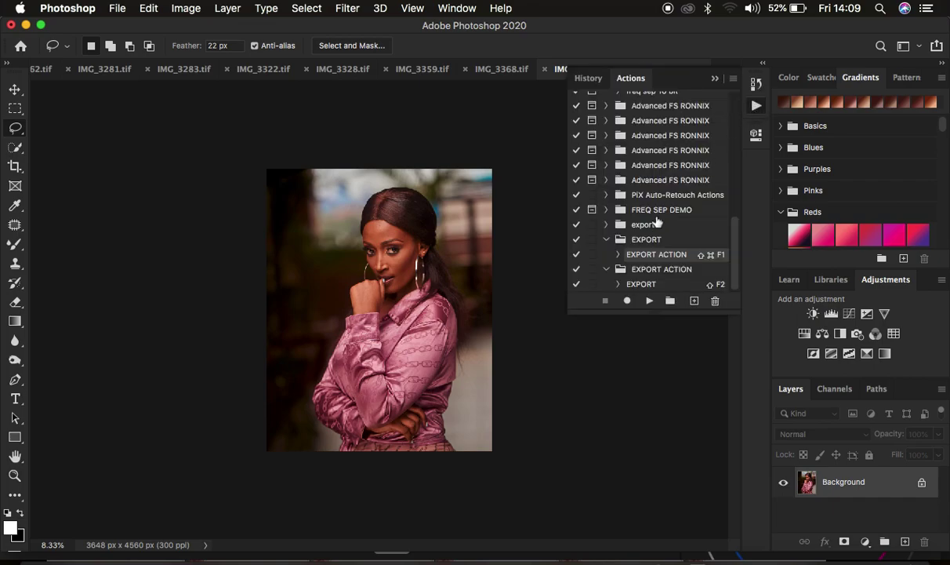
scroll(663, 182, "up", 15)
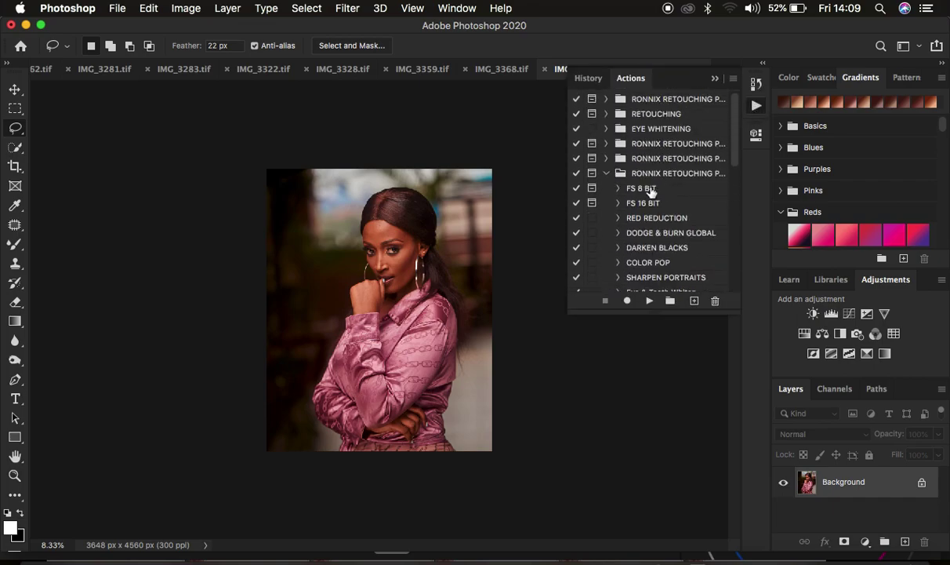
left_click(647, 204)
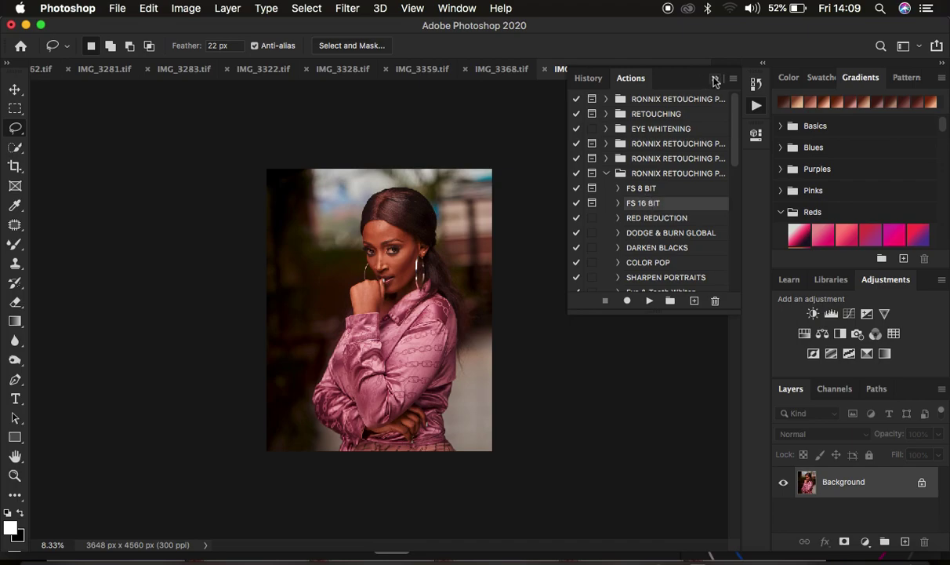
left_click(715, 80)
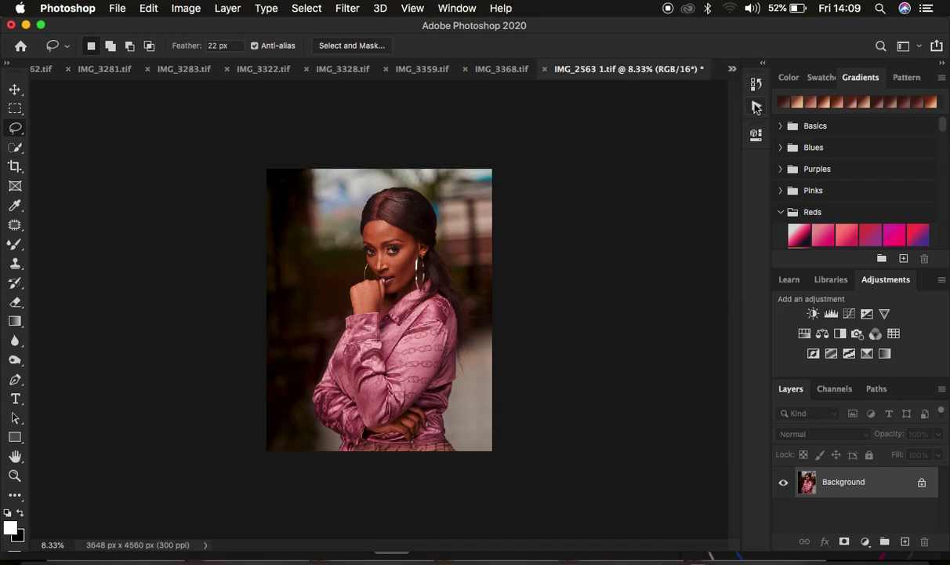
left_click(757, 108)
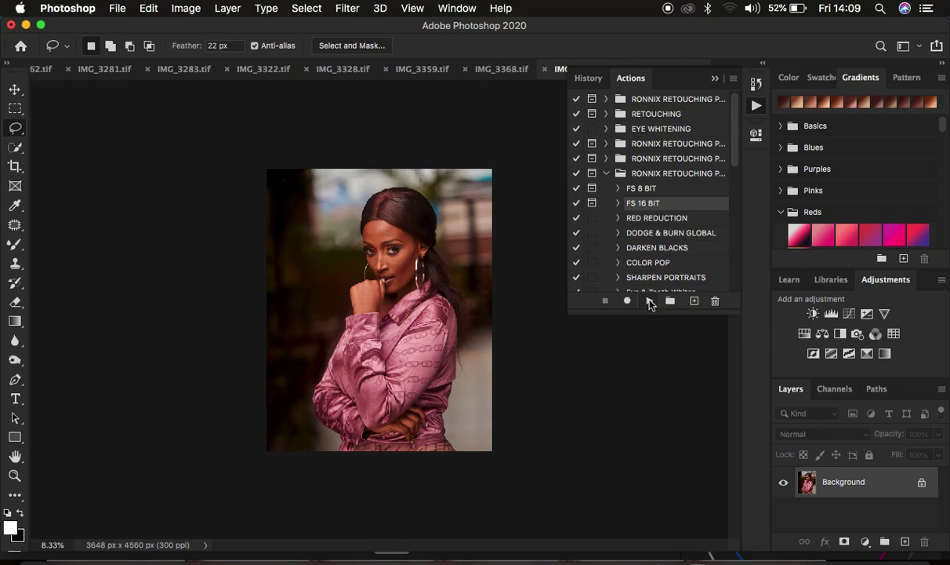
left_click(650, 302)
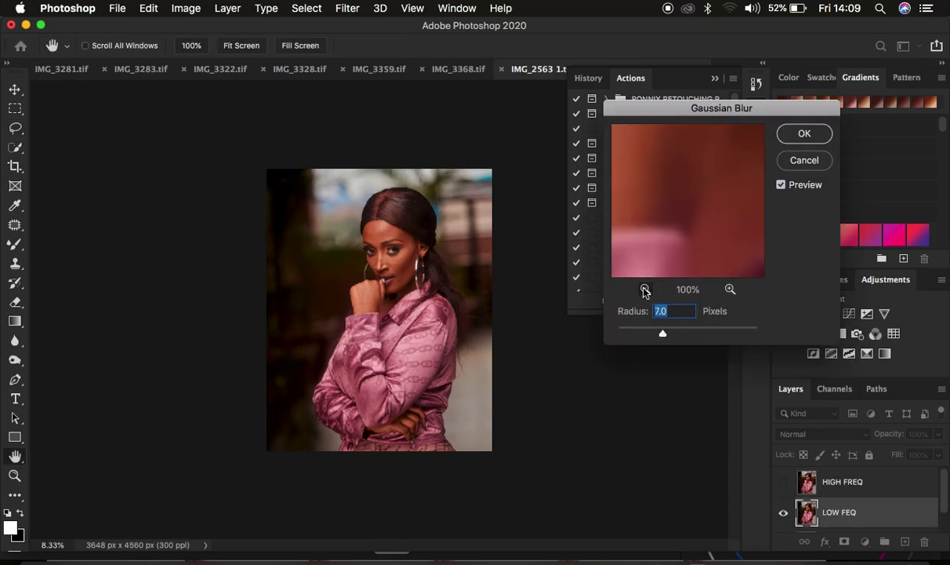
Step: Apply a 6.0 px Gaussian Blur to the LOW FEQ layer, checking the face in the filter preview, and collapse the action list
left_click(644, 291)
left_click_drag(683, 163, 674, 259)
left_click(645, 290)
left_click(645, 290)
left_click(645, 291)
left_click(645, 290)
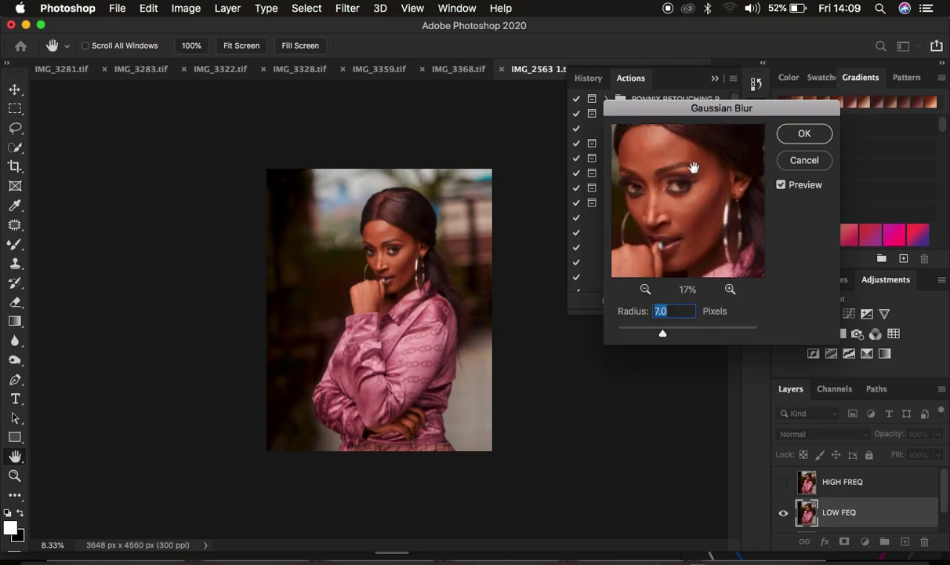
left_click_drag(663, 336, 661, 335)
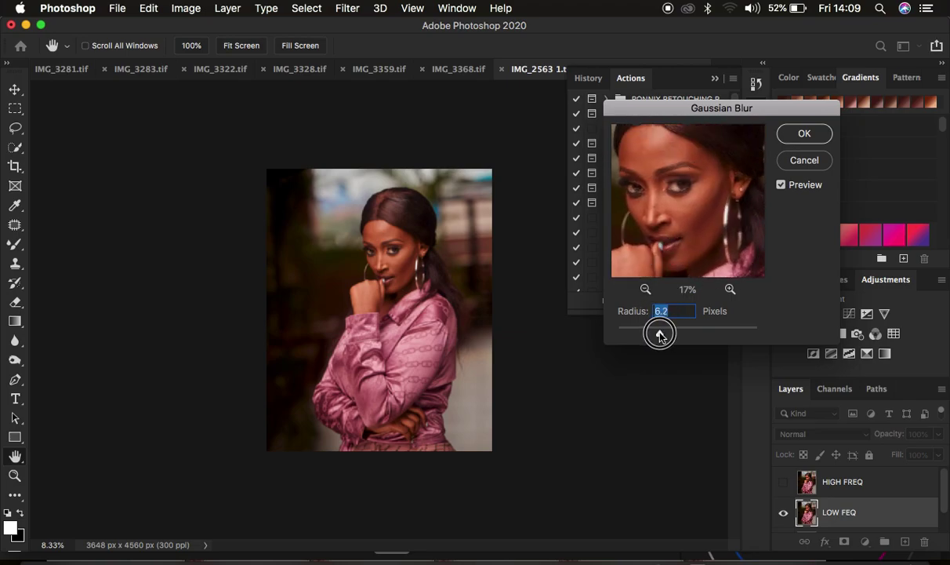
left_click(683, 192)
left_click(683, 191)
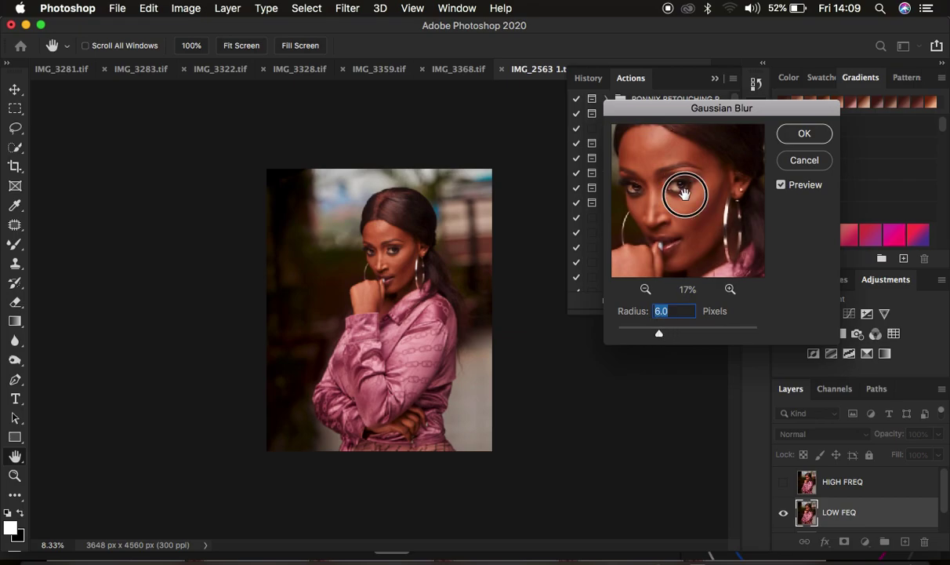
left_click_drag(683, 191, 664, 154)
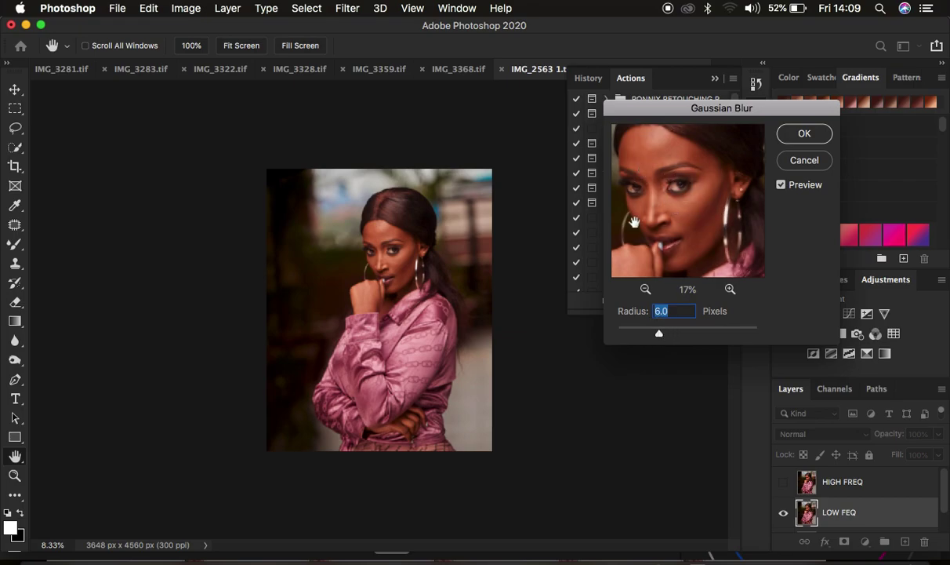
left_click(804, 137)
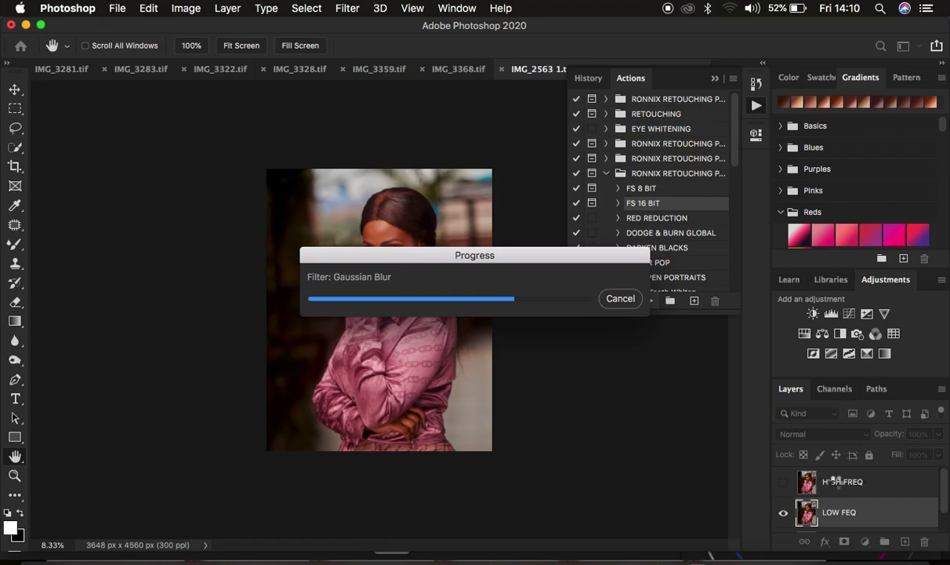
left_click(715, 80)
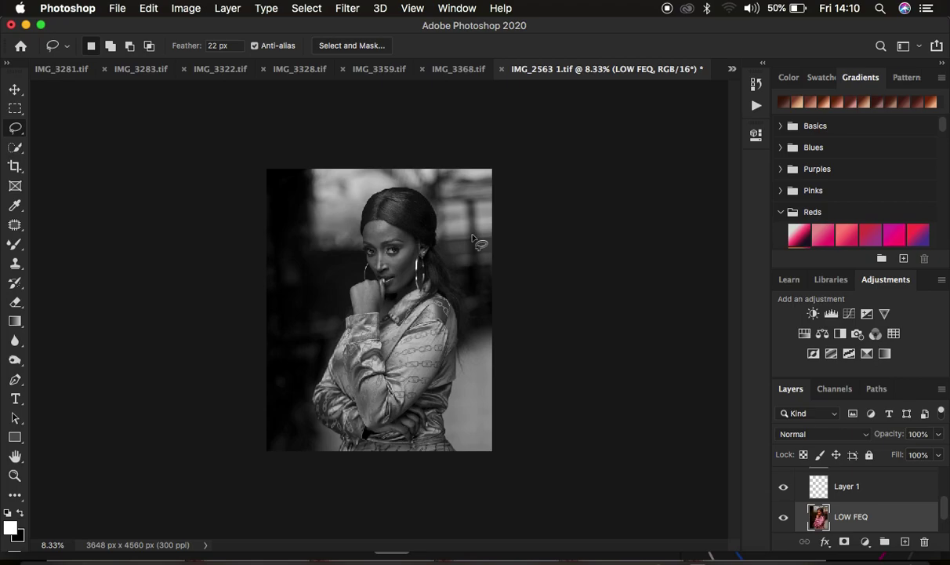
Step: Delete the Black & White 1 adjustment layer from the FREQ SEP 16 BIT group
scroll(889, 489, "up", 3)
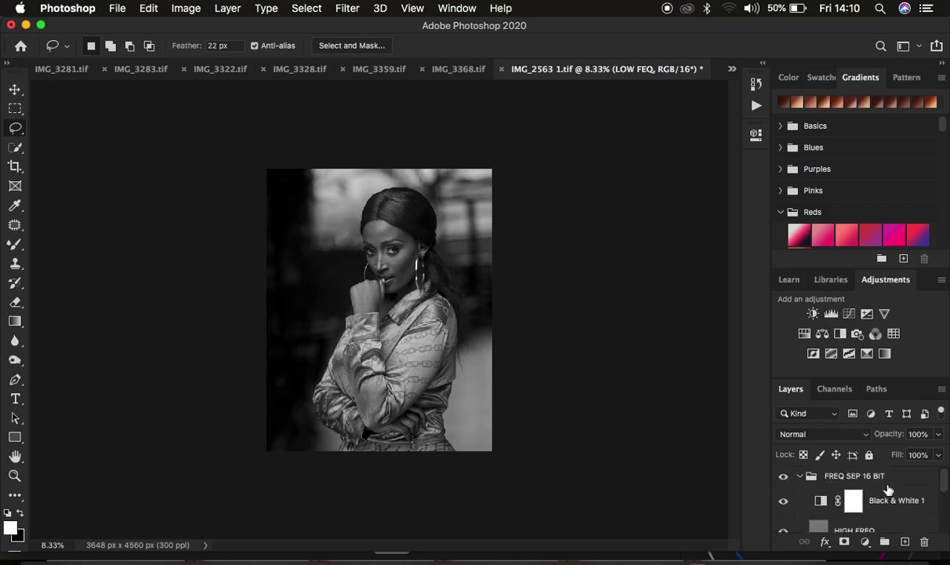
left_click(883, 504)
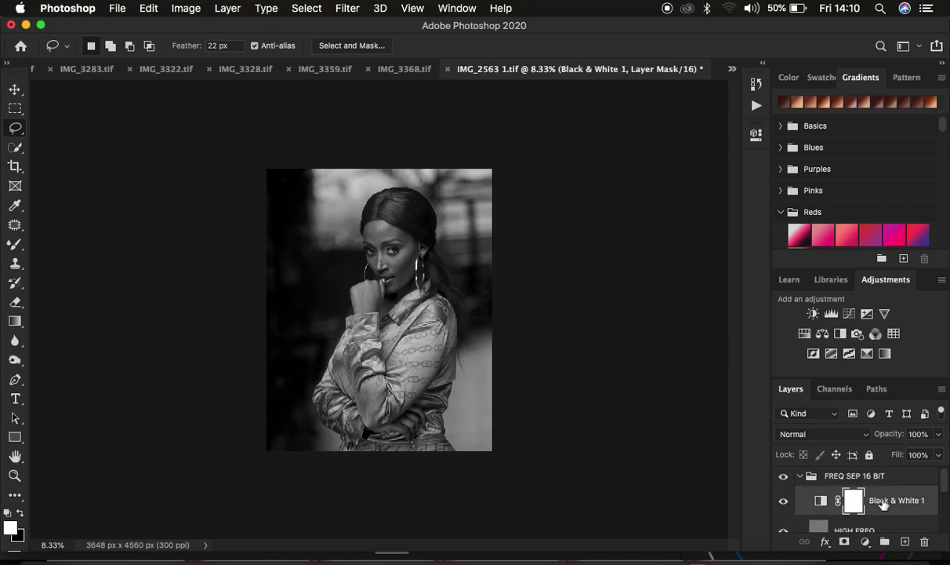
key("Delete")
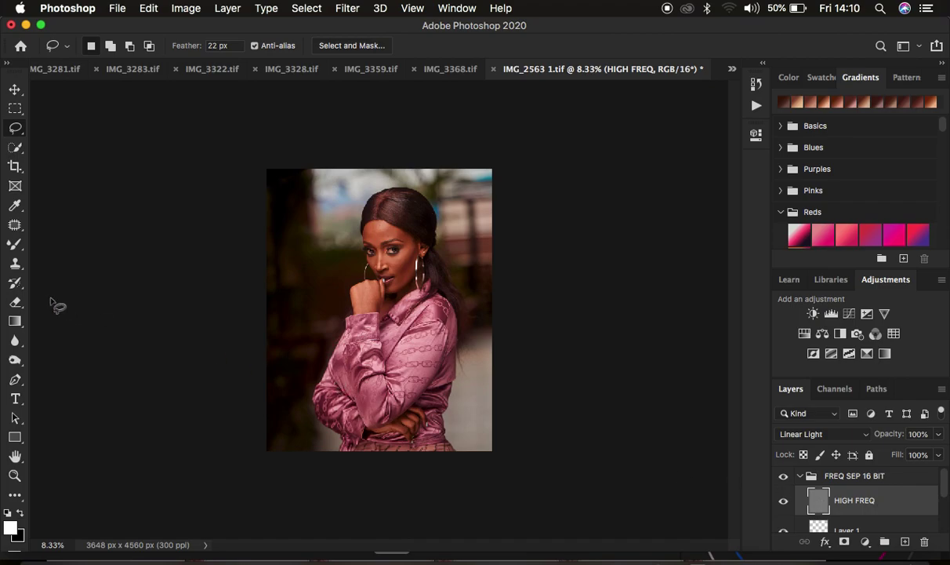
Step: Select the Mixer Brush tool and check its brush tip, load and wetness settings
left_click(15, 244)
right_click(15, 244)
left_click(85, 284)
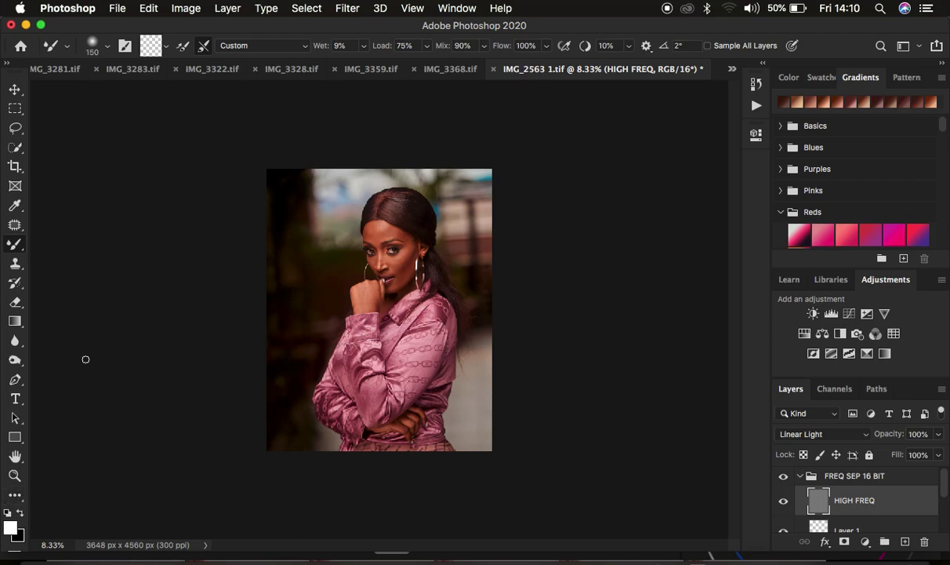
left_click(106, 49)
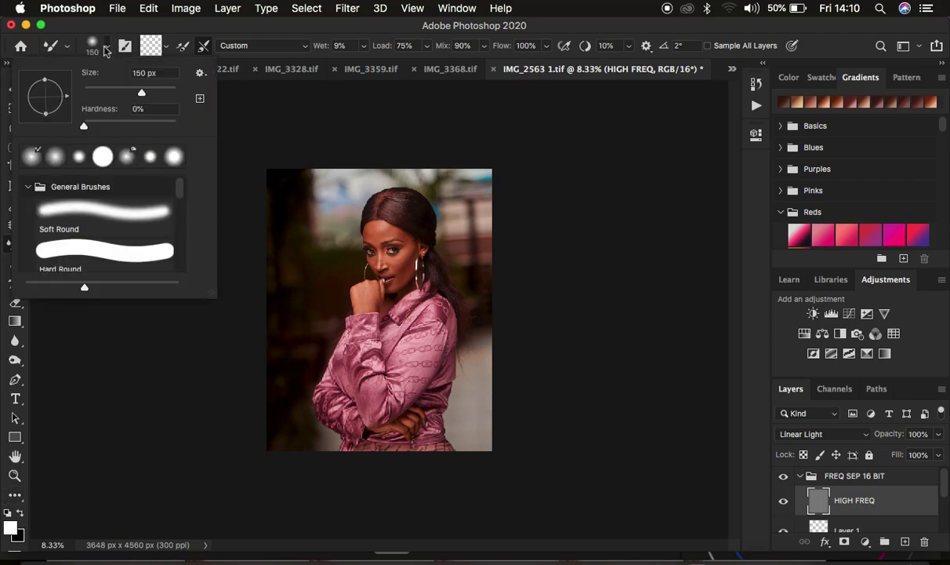
left_click(106, 50)
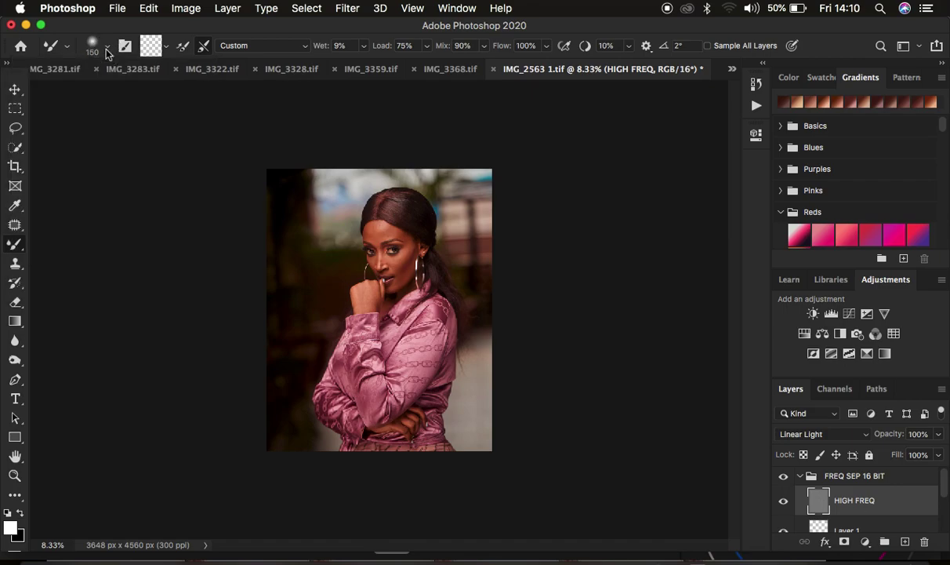
left_click(166, 51)
left_click(166, 72)
mouse_move(337, 43)
left_mouse_down()
mouse_move(313, 43)
mouse_move(354, 45)
left_mouse_up()
Step: Hide the HIGH FREQ layer and make LOW FEQ the active layer
left_click(784, 501)
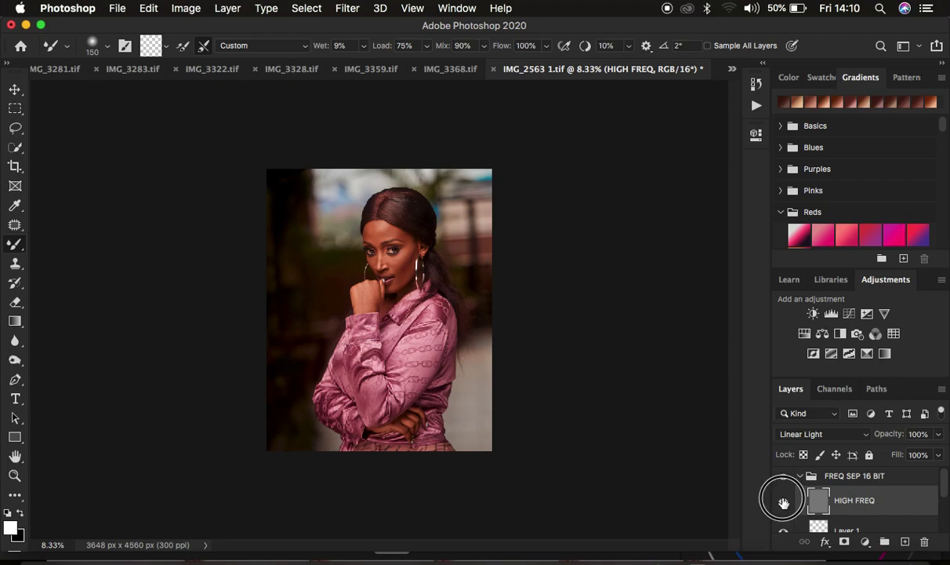
scroll(869, 498, "down", 2)
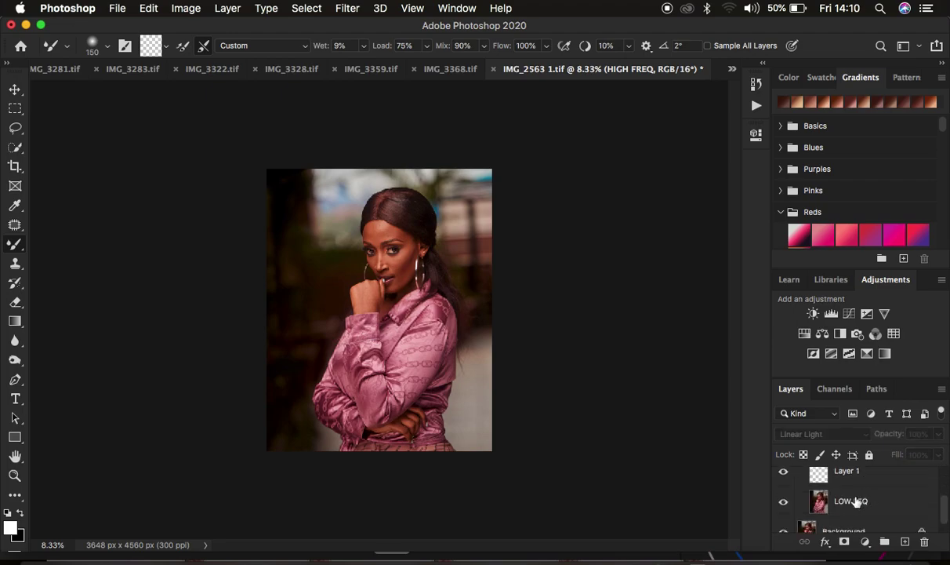
left_click(868, 497)
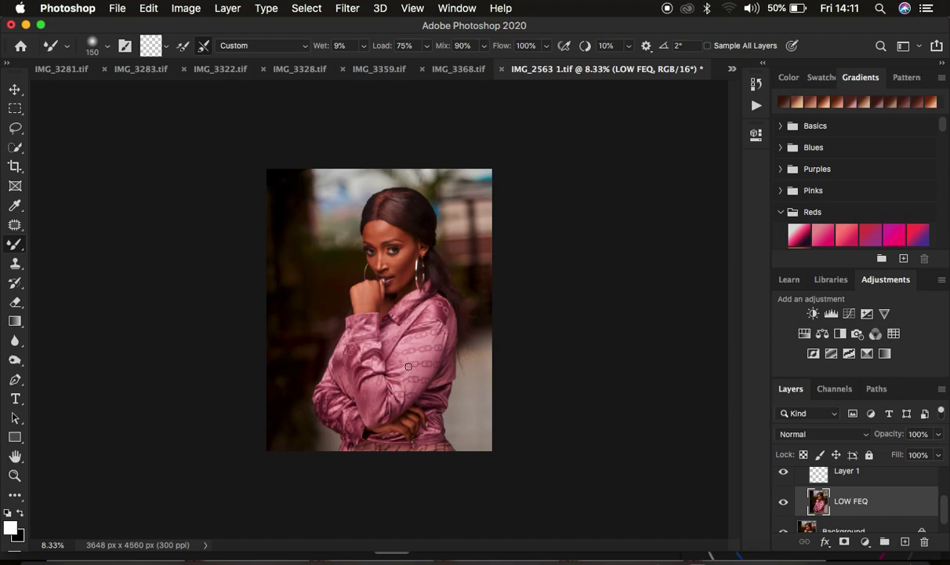
Step: Smooth the skin tones of the forehead, nose and cheeks on LOW FEQ with the Mixer Brush, adjusting the brush size to each area
key("super+plus")
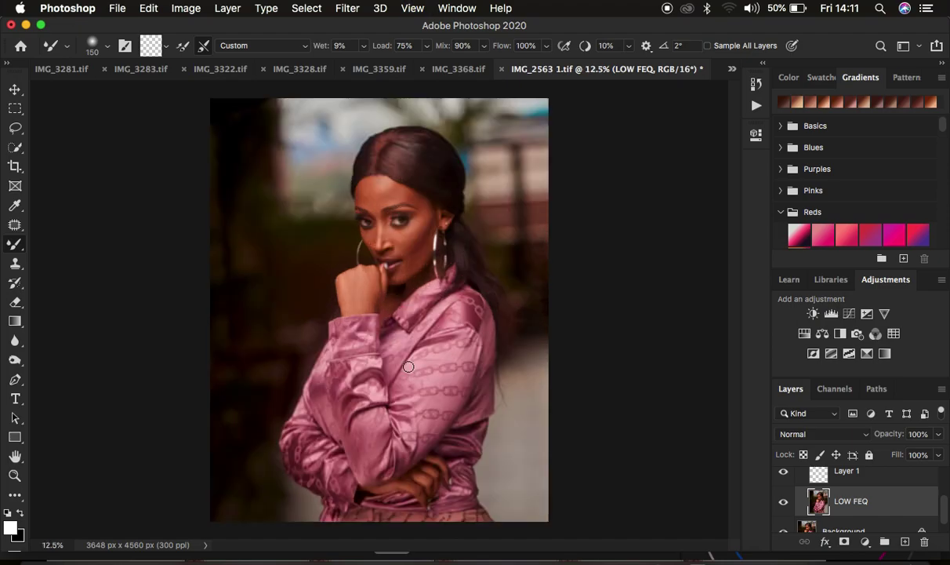
key("super+plus")
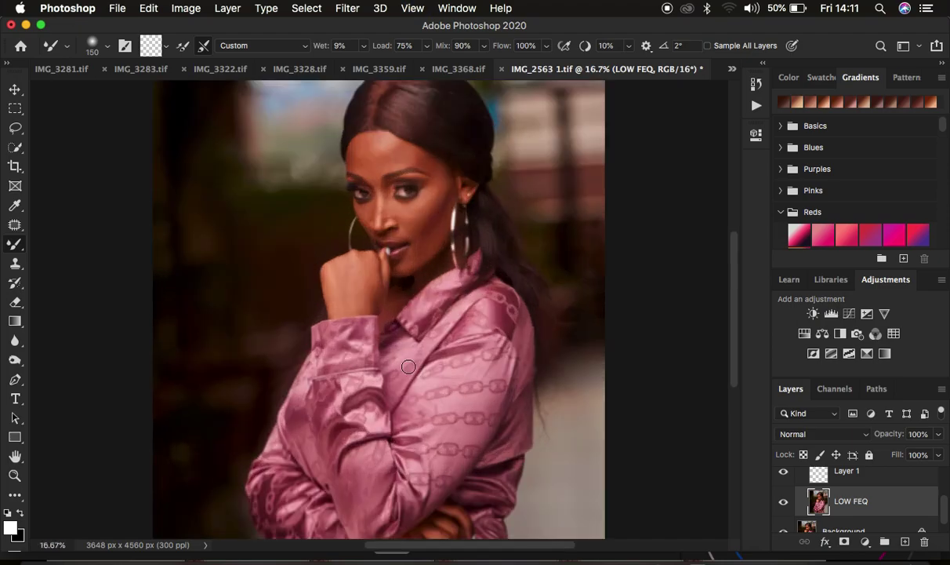
key("super+plus")
key("super+minus")
left_click(357, 149, "alt")
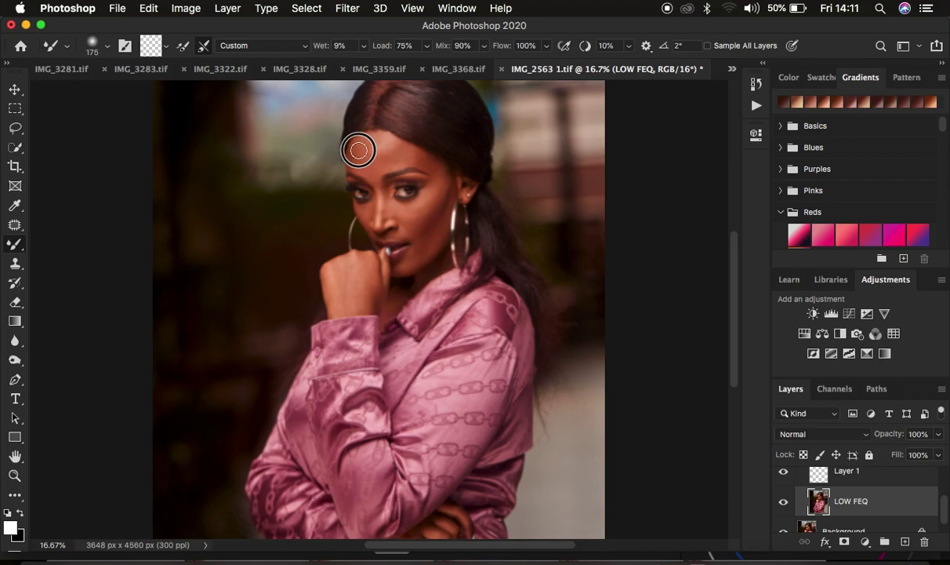
mouse_move(362, 149)
left_mouse_down()
mouse_move(382, 159)
mouse_move(394, 147)
mouse_move(389, 154)
mouse_move(374, 150)
mouse_move(377, 136)
mouse_move(361, 157)
mouse_move(367, 165)
mouse_move(386, 161)
mouse_move(384, 151)
mouse_move(409, 151)
mouse_move(430, 165)
mouse_move(381, 153)
mouse_move(436, 166)
mouse_move(420, 176)
mouse_move(428, 215)
mouse_move(435, 168)
mouse_move(440, 178)
mouse_move(431, 216)
mouse_move(439, 219)
mouse_move(420, 246)
mouse_move(440, 202)
mouse_move(437, 225)
mouse_move(409, 264)
mouse_move(418, 220)
mouse_move(389, 211)
mouse_move(408, 182)
mouse_move(414, 218)
left_mouse_up()
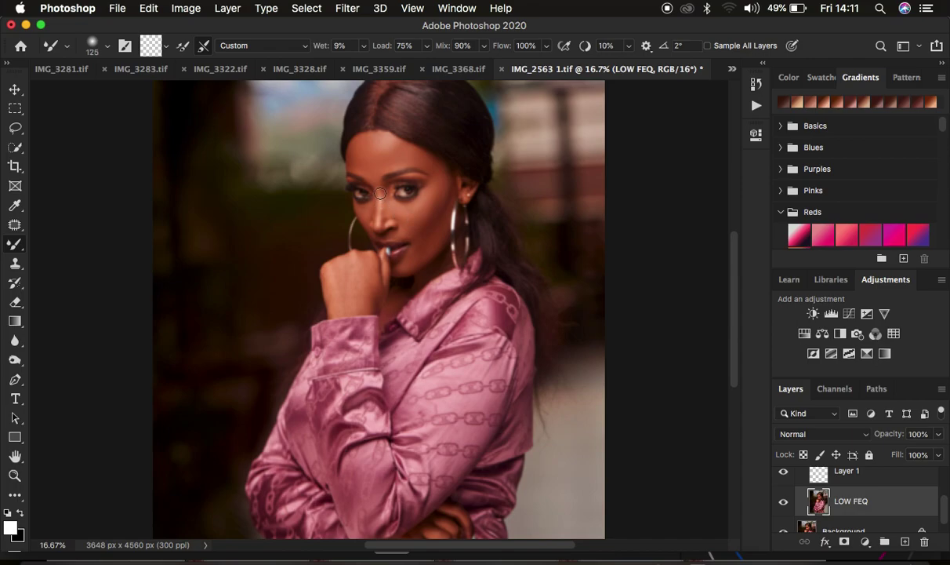
key("bracketleft")
mouse_move(379, 192)
left_mouse_down()
mouse_move(383, 216)
mouse_move(356, 164)
left_mouse_up()
mouse_move(365, 219)
left_mouse_down()
mouse_move(375, 198)
mouse_move(382, 220)
mouse_move(382, 189)
mouse_move(374, 171)
mouse_move(343, 165)
mouse_move(399, 162)
mouse_move(403, 148)
mouse_move(428, 162)
mouse_move(441, 193)
mouse_move(412, 210)
mouse_move(418, 229)
mouse_move(408, 221)
mouse_move(408, 236)
mouse_move(395, 239)
left_mouse_up()
Step: Smooth the raised fist with a 200 px Mixer Brush and the lower hand at the waist with a 100 px one
key("bracketright")
key("bracketright")
key("bracketright")
mouse_move(353, 271)
left_mouse_down()
mouse_move(363, 274)
mouse_move(352, 297)
mouse_move(366, 278)
mouse_move(340, 278)
mouse_move(354, 276)
mouse_move(362, 303)
mouse_move(360, 265)
mouse_move(349, 276)
mouse_move(373, 289)
mouse_move(368, 265)
mouse_move(330, 256)
left_mouse_up()
scroll(536, 410, "down", 5)
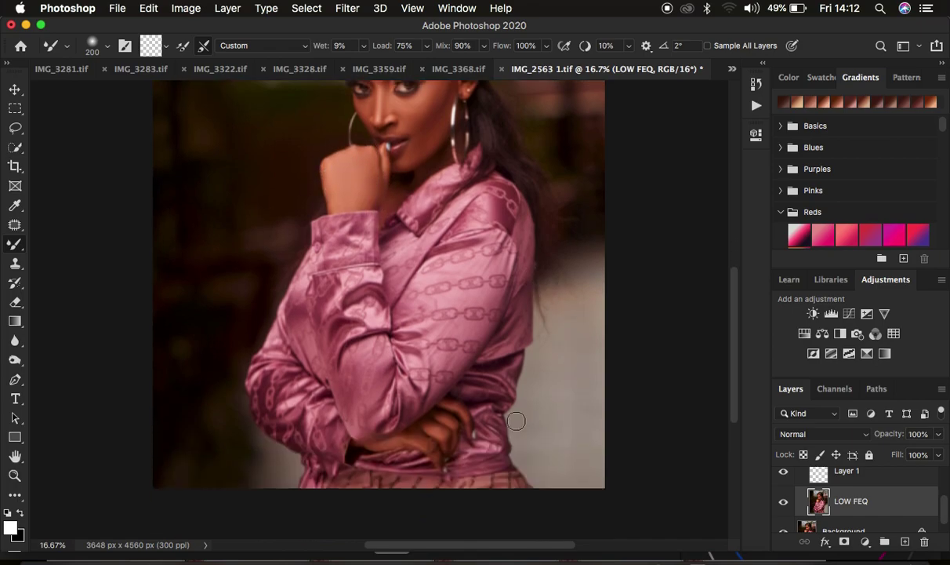
key("bracketleft")
key("bracketleft")
key("bracketleft")
mouse_move(432, 424)
left_mouse_down()
mouse_move(409, 443)
mouse_move(425, 449)
mouse_move(424, 436)
mouse_move(450, 436)
mouse_move(451, 447)
mouse_move(443, 433)
mouse_move(449, 424)
mouse_move(459, 431)
mouse_move(446, 408)
mouse_move(396, 444)
left_mouse_up()
Step: Blend the cheek and forehead once more with the 100 px Mixer Brush and show the HIGH FREQ layer again
scroll(569, 251, "up", 2)
scroll(569, 252, "up", 4)
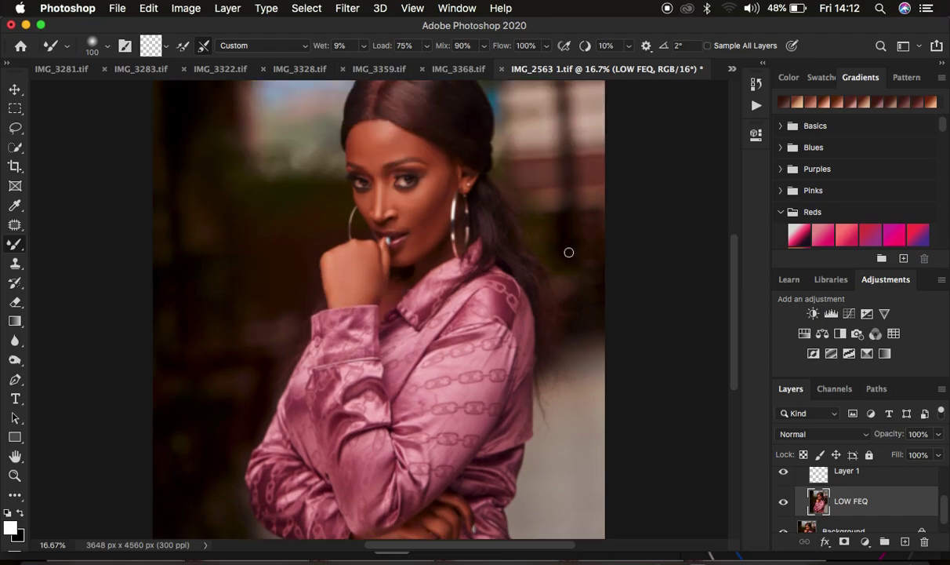
mouse_move(437, 198)
left_mouse_down()
mouse_move(418, 202)
mouse_move(428, 184)
mouse_move(408, 164)
left_mouse_up()
scroll(859, 498, "up", 2)
left_click(784, 501)
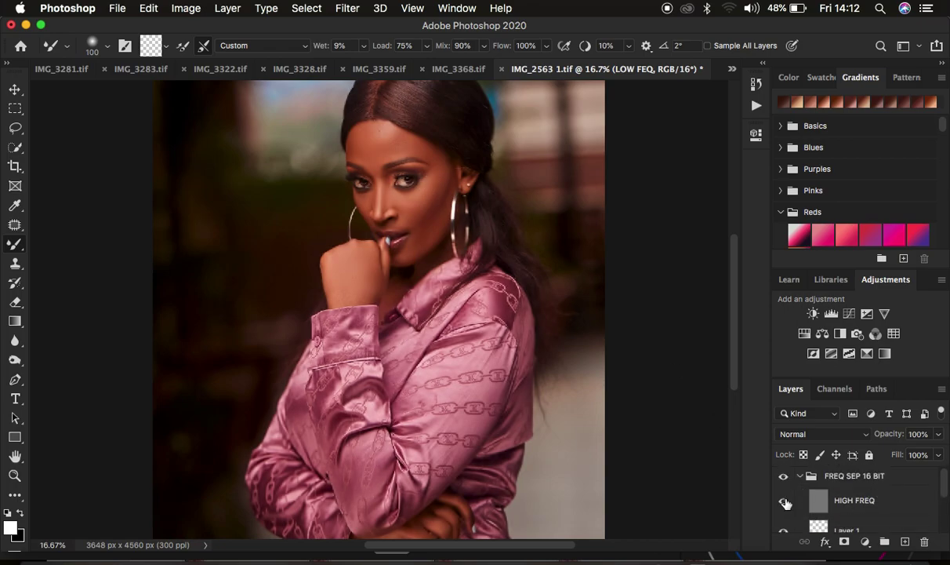
Step: Compare the portrait with and without the FREQ SEP 16 BIT group and examine the smoothed skin at different magnifications
left_click(782, 475)
left_click(782, 476)
left_click(782, 475)
left_click(782, 475)
left_click(782, 475)
left_click(782, 475)
key("super+equal")
key("super+equal")
key("super+minus")
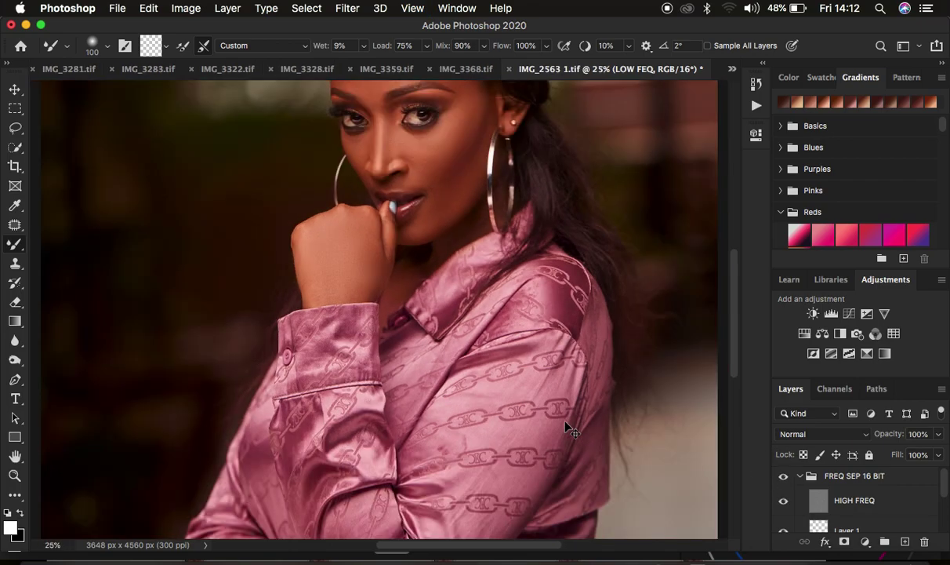
key("super+minus")
key("super+minus")
key("super+minus")
key("super+equal")
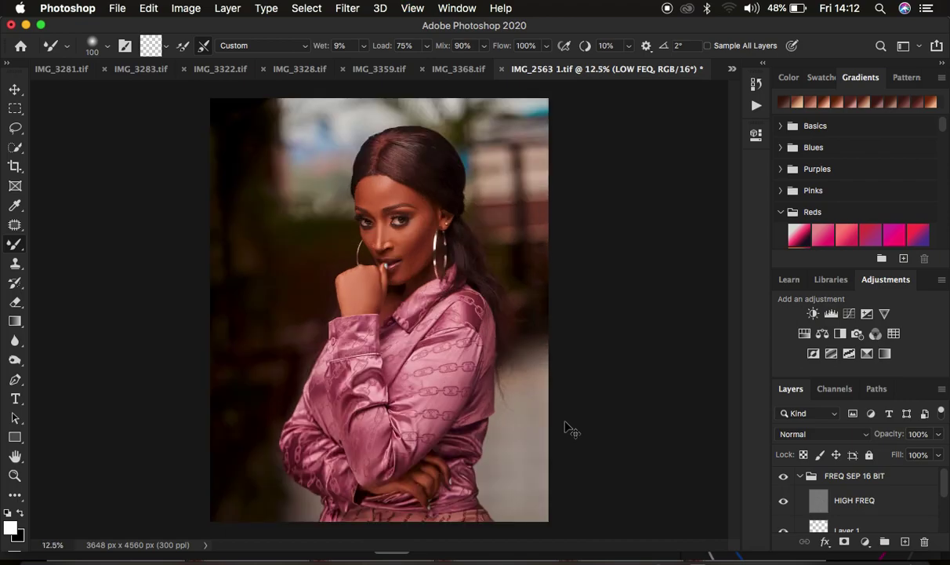
Step: Outline the forehead above the eyebrows with the Lasso tool
left_click(16, 128)
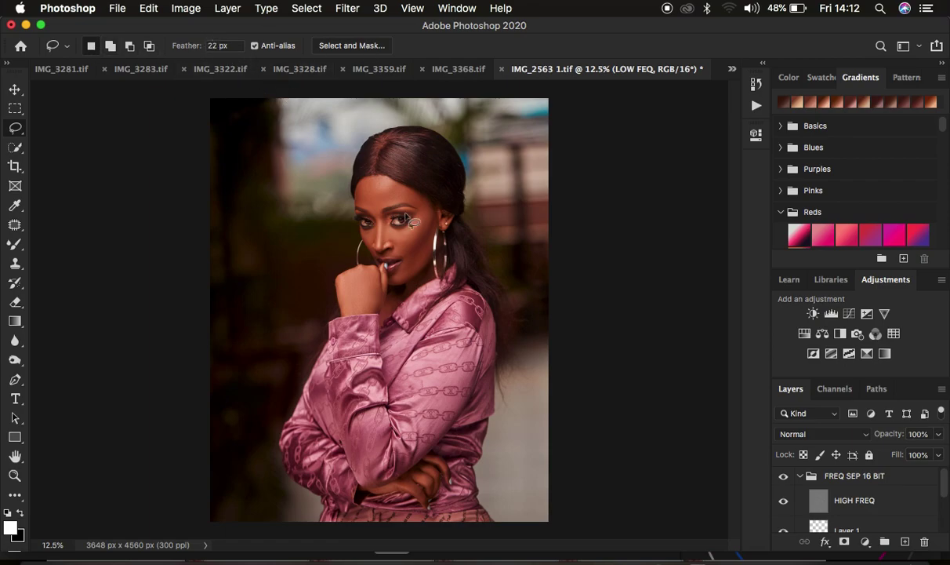
key("super+plus")
key("super+plus")
key("super+plus")
key("super+plus")
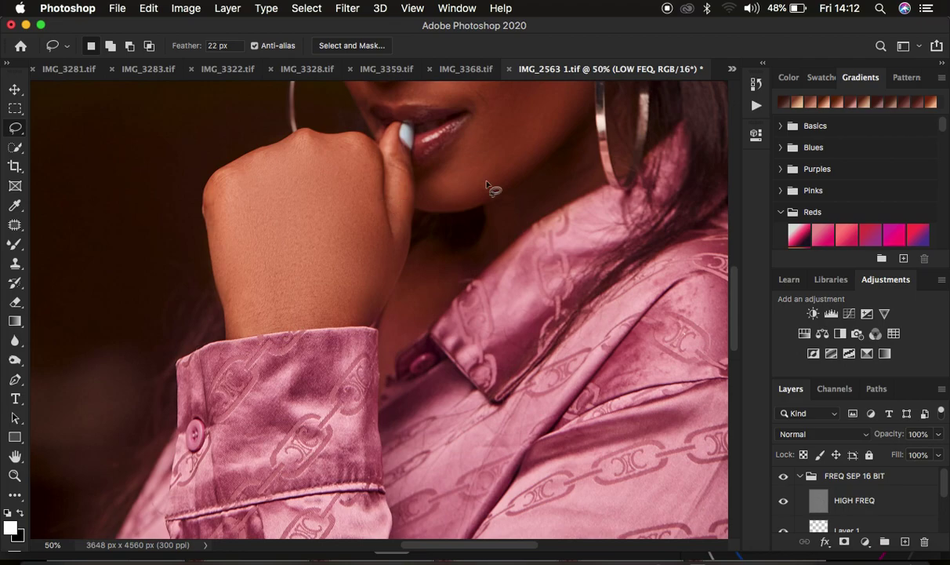
scroll(471, 185, "up", 10)
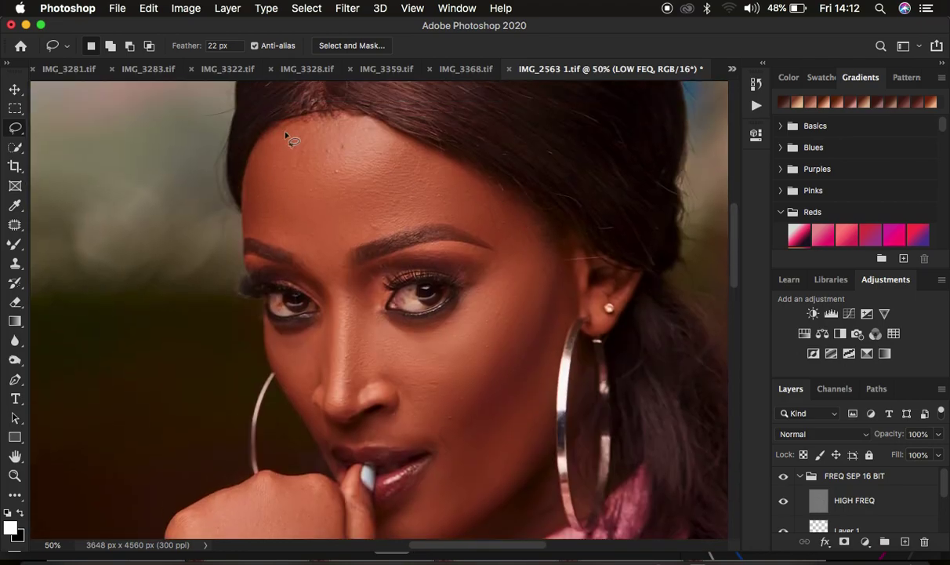
mouse_move(294, 127)
left_mouse_down()
mouse_move(422, 157)
mouse_move(500, 208)
mouse_move(391, 226)
mouse_move(340, 259)
mouse_move(248, 212)
mouse_move(258, 129)
left_mouse_up()
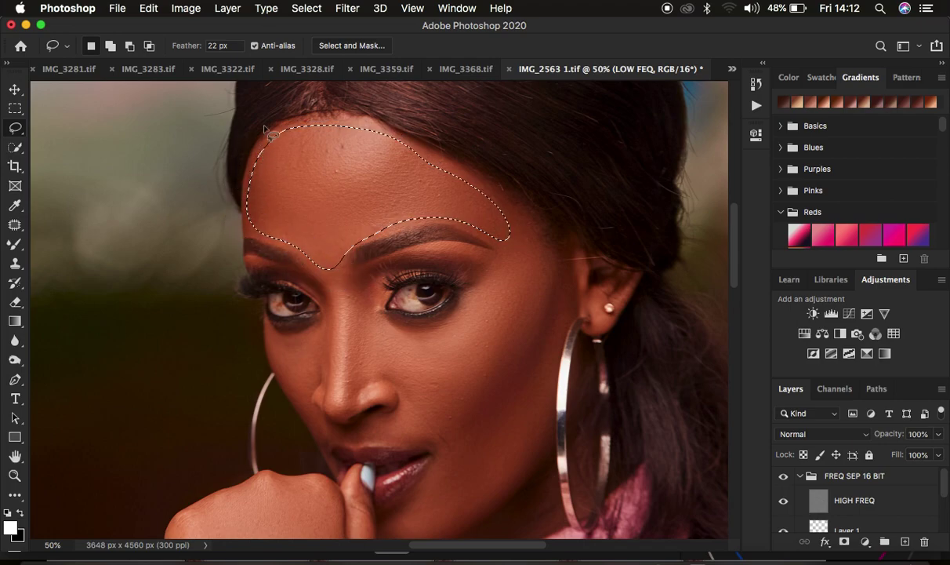
Step: Apply a Gaussian Blur with an 18 px radius to the selected forehead area
left_click(345, 9)
mouse_move(395, 189)
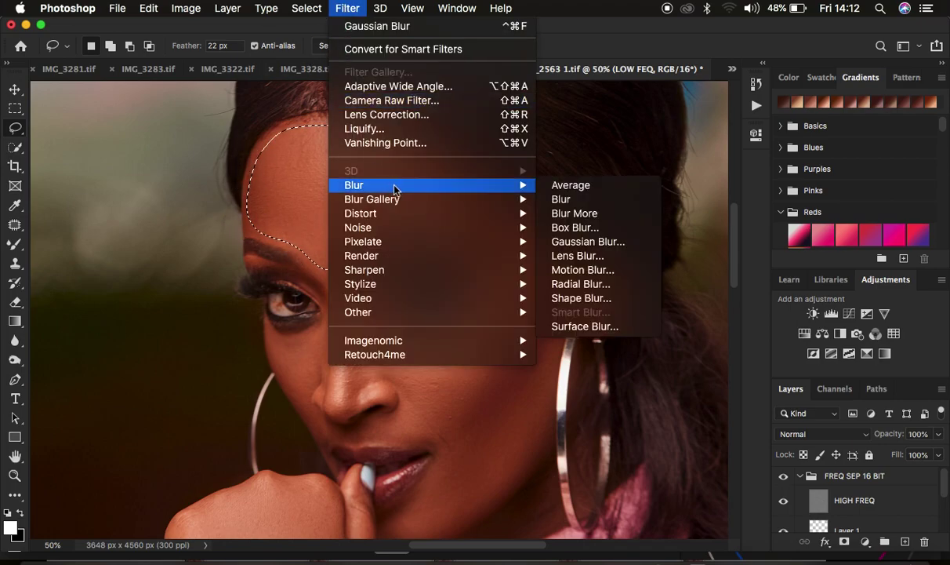
left_click(588, 240)
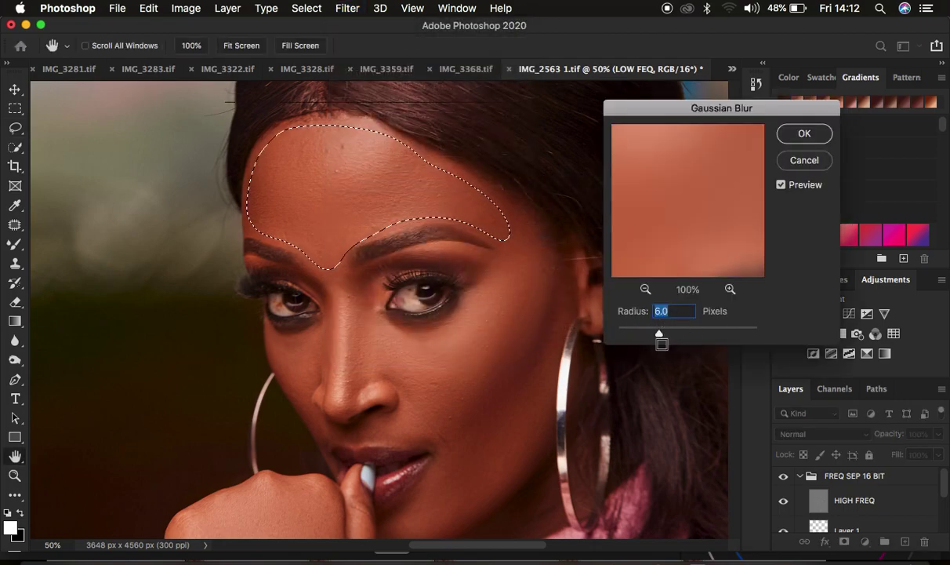
left_click_drag(659, 333, 645, 308)
type("6")
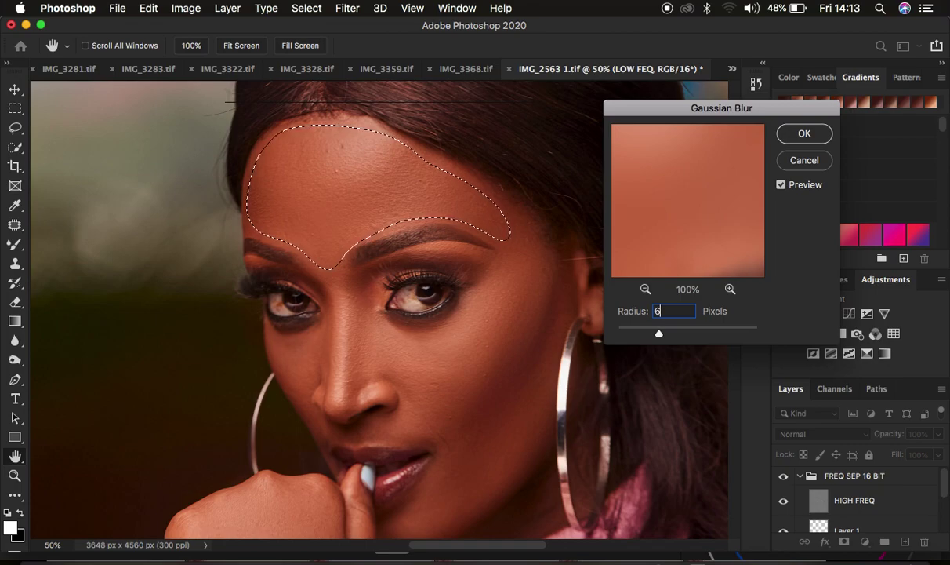
key("BackSpace")
type("18")
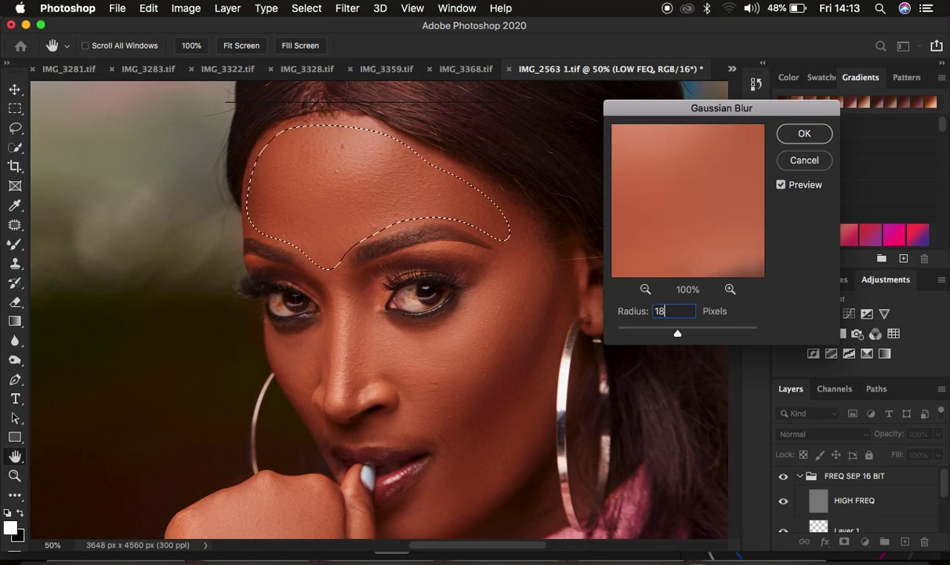
left_click(805, 133)
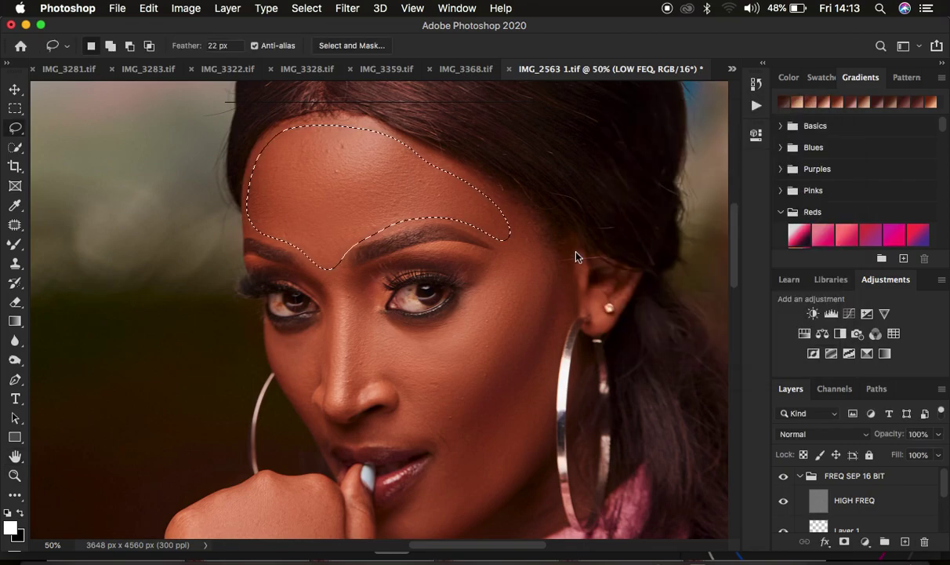
Step: Outline the strip of skin from the temple down to the cheek with the Lasso tool and apply Gaussian Blur to it
mouse_move(518, 215)
left_mouse_down()
mouse_move(548, 274)
mouse_move(525, 350)
mouse_move(449, 430)
mouse_move(499, 282)
mouse_move(502, 222)
left_mouse_up()
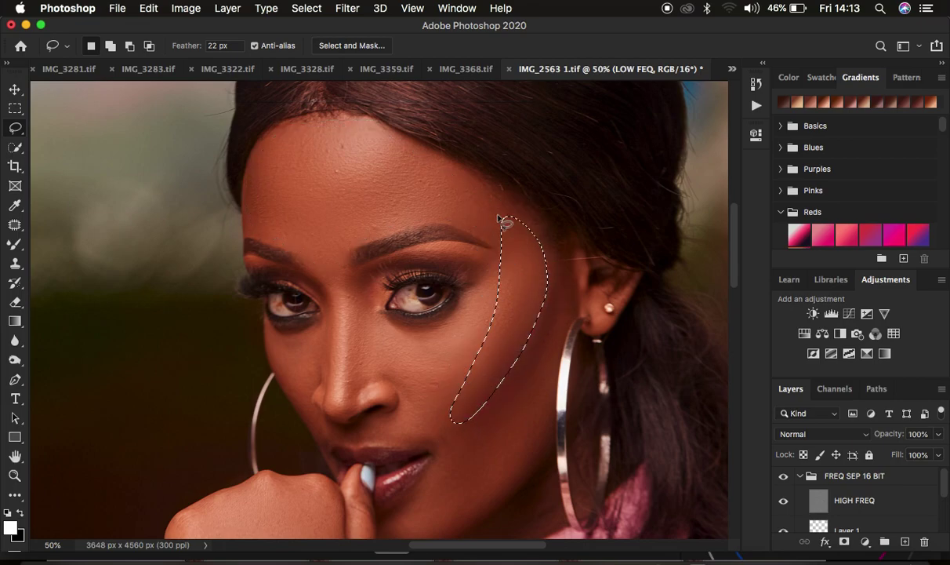
right_click(516, 283)
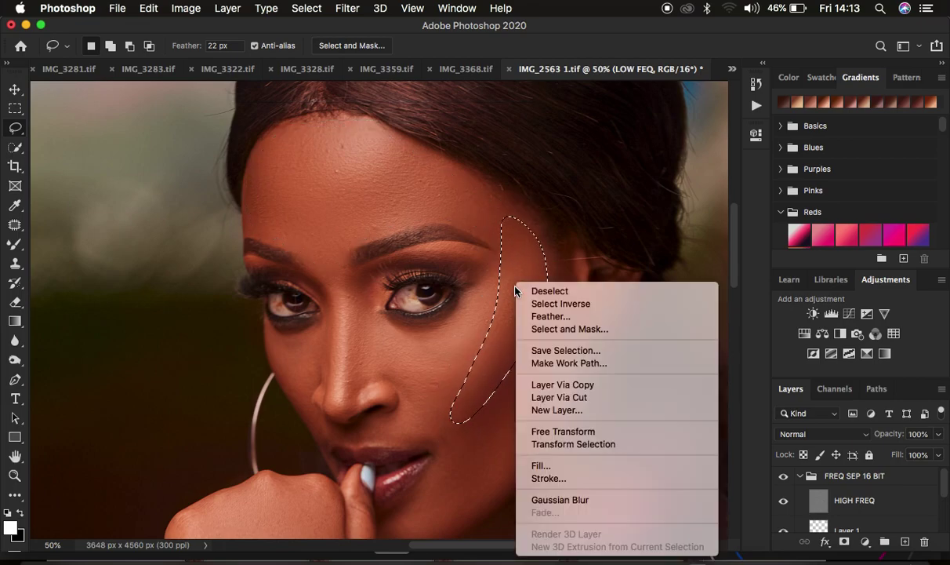
left_click(574, 499)
left_click(593, 471)
Step: Lasso the outer cheek between the ear and the jaw and soften it with Gaussian Blur
mouse_move(593, 296)
left_mouse_down()
mouse_move(530, 303)
mouse_move(457, 422)
mouse_move(468, 482)
mouse_move(548, 335)
mouse_move(541, 302)
left_mouse_up()
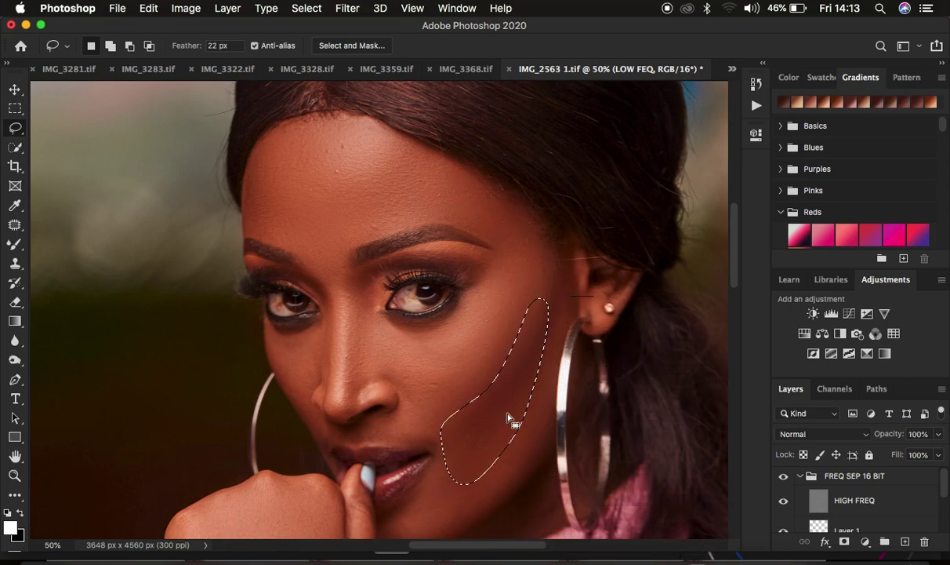
right_click(508, 419)
left_click(536, 474)
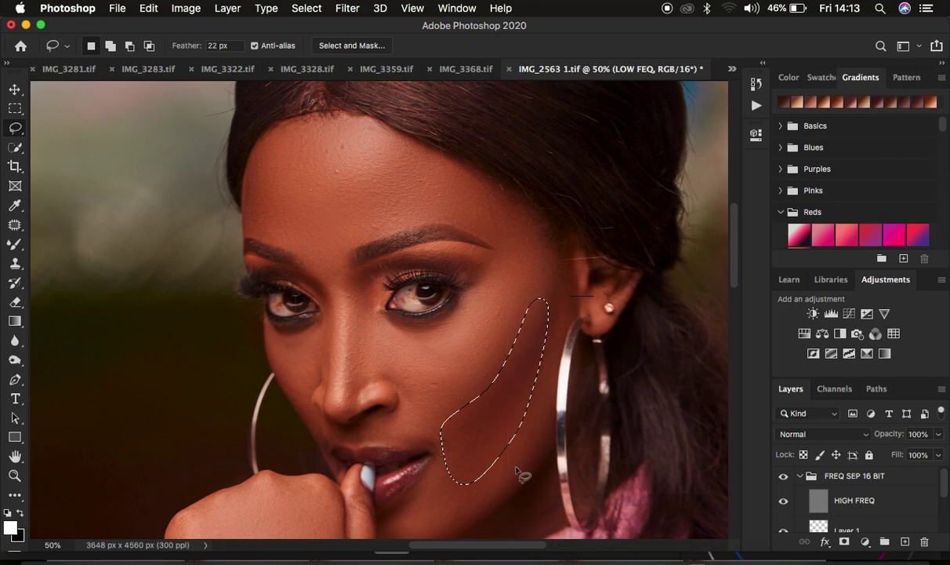
Step: Fade the Gaussian Blur on the outer cheek to 54% opacity in Normal mode
right_click(493, 419)
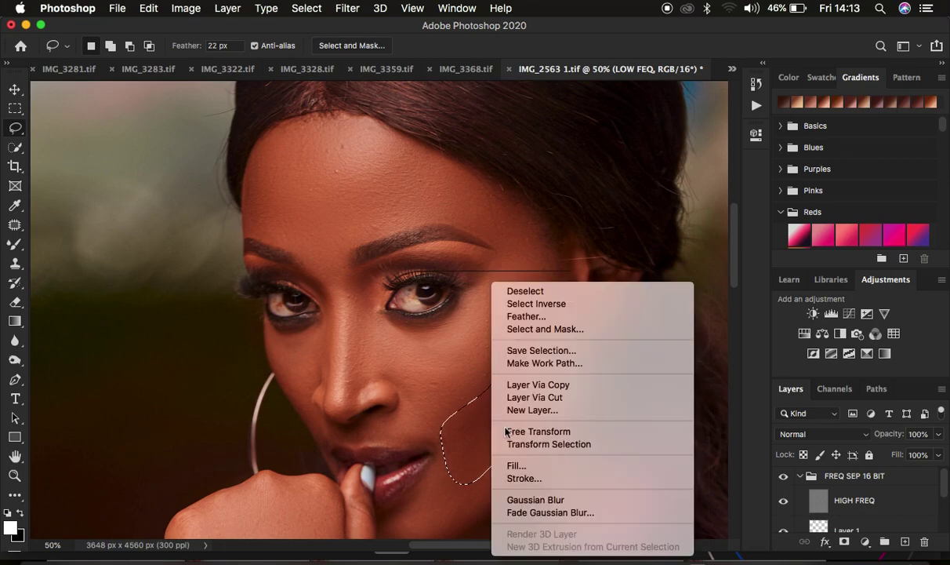
left_click(562, 513)
left_click(665, 180)
left_click_drag(665, 182, 661, 182)
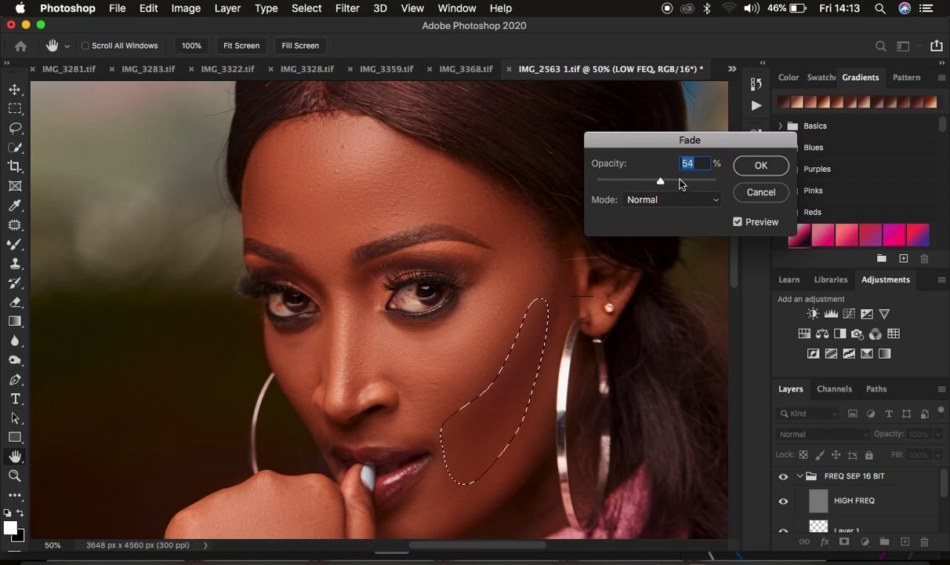
left_click(760, 165)
Step: Lasso the narrow area along the side of the nose and apply Gaussian Blur to it
mouse_move(484, 270)
left_mouse_down()
mouse_move(401, 310)
mouse_move(364, 270)
mouse_move(351, 298)
mouse_move(352, 409)
mouse_move(374, 375)
mouse_move(413, 378)
mouse_move(382, 345)
mouse_move(353, 291)
left_mouse_up()
right_click(370, 336)
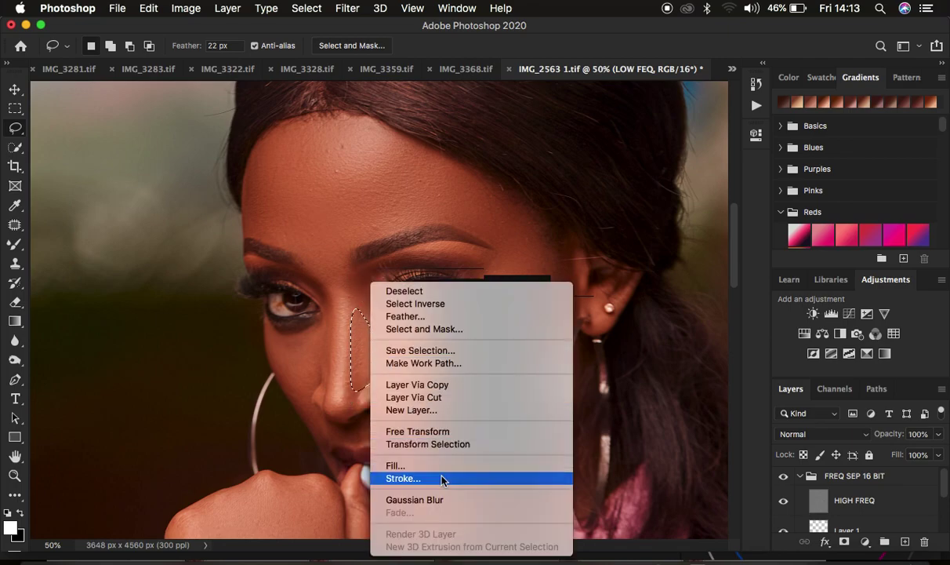
left_click(447, 500)
Step: Outline the small cheek area below the far eye and blur it with Gaussian Blur
key("super+minus")
key("super+minus")
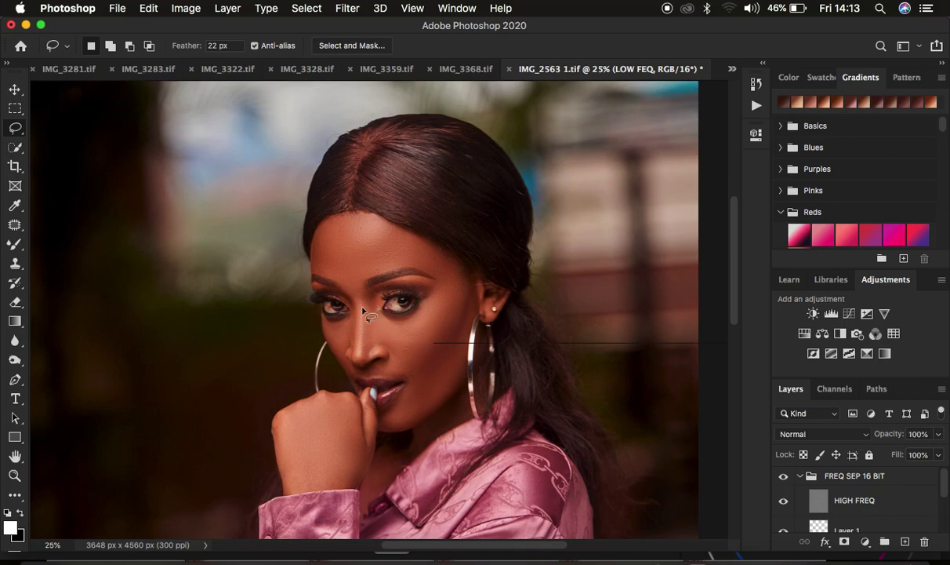
mouse_move(323, 318)
left_mouse_down()
mouse_move(345, 338)
mouse_move(329, 328)
mouse_move(337, 343)
left_mouse_up()
right_click(336, 341)
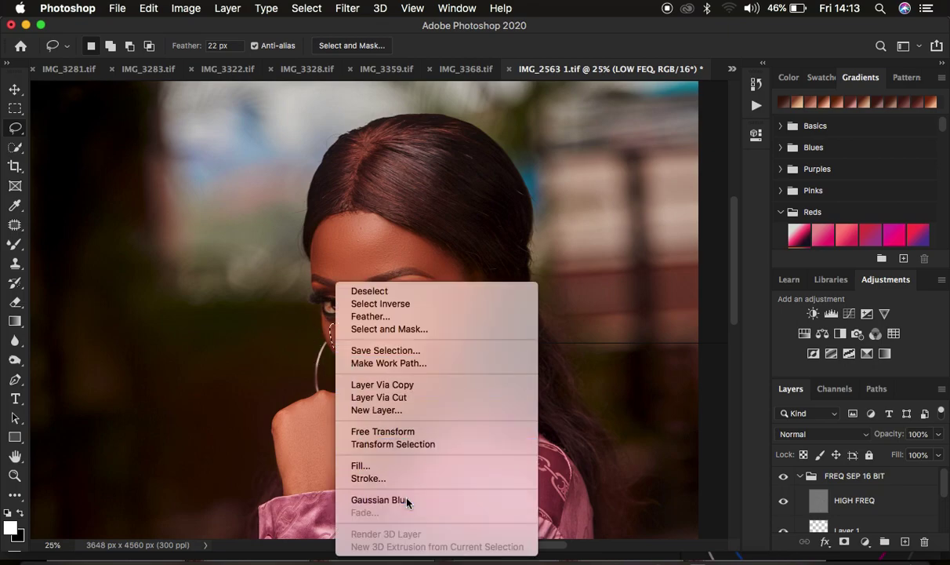
left_click(384, 472)
Step: Lasso the skin beside the corner of the mouth, apply Gaussian Blur to it and deselect
mouse_move(420, 358)
left_mouse_down()
mouse_move(377, 372)
mouse_move(401, 378)
mouse_move(409, 403)
mouse_move(421, 390)
mouse_move(419, 362)
left_mouse_up()
right_click(414, 367)
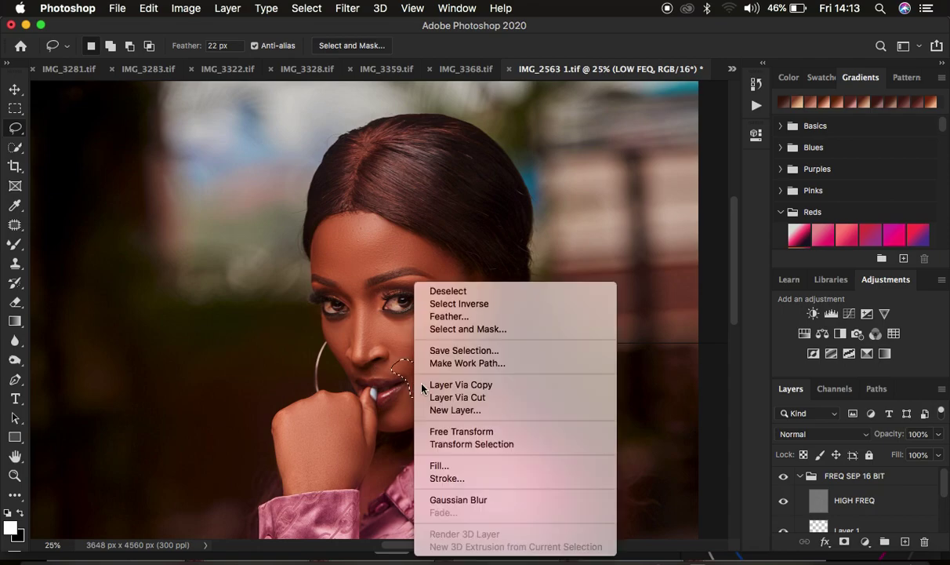
left_click(495, 499)
key("super+d")
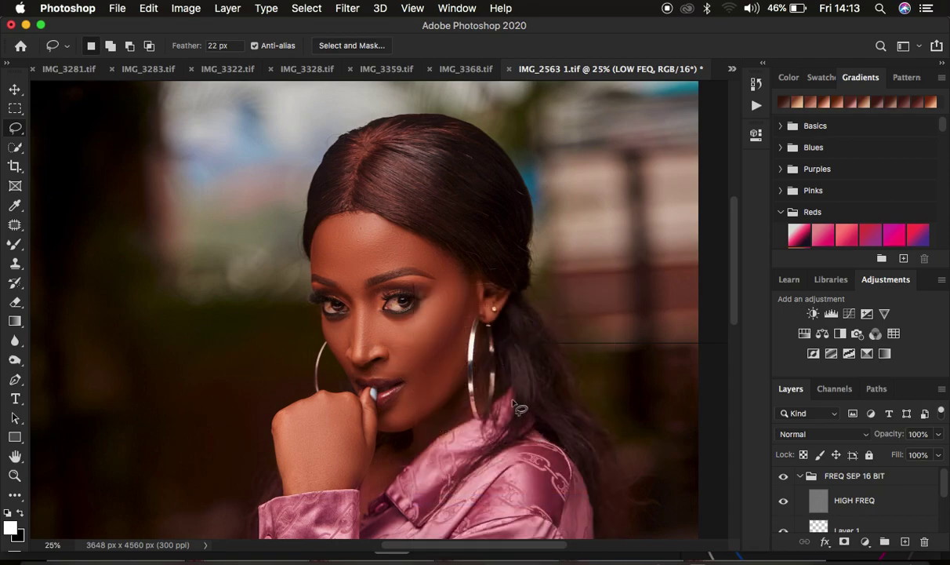
Step: Activate the HIGH FREQ layer and set the Clone Stamp tool to a 30 px brush over the face
key("super+minus")
key("super+minus")
key("super+plus")
key("super+minus")
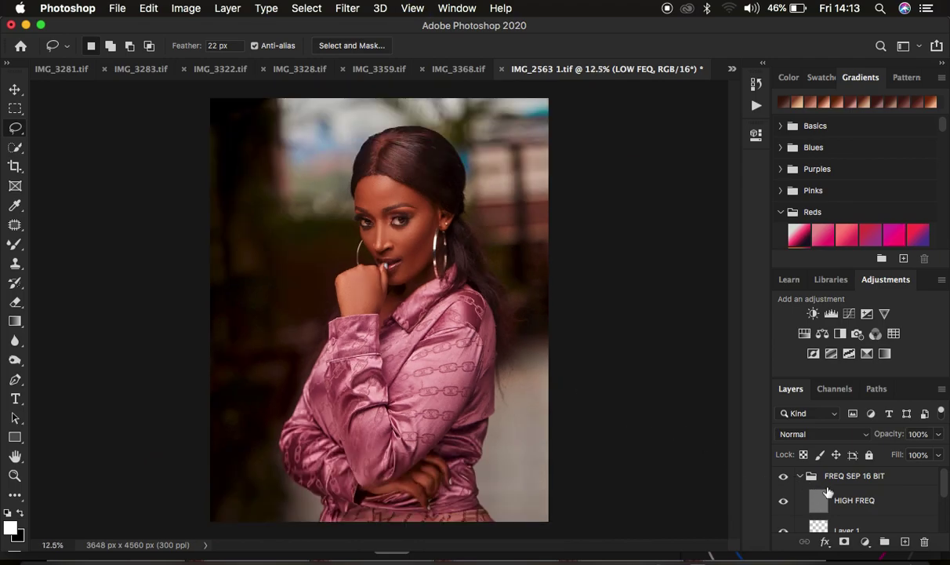
left_click(857, 505)
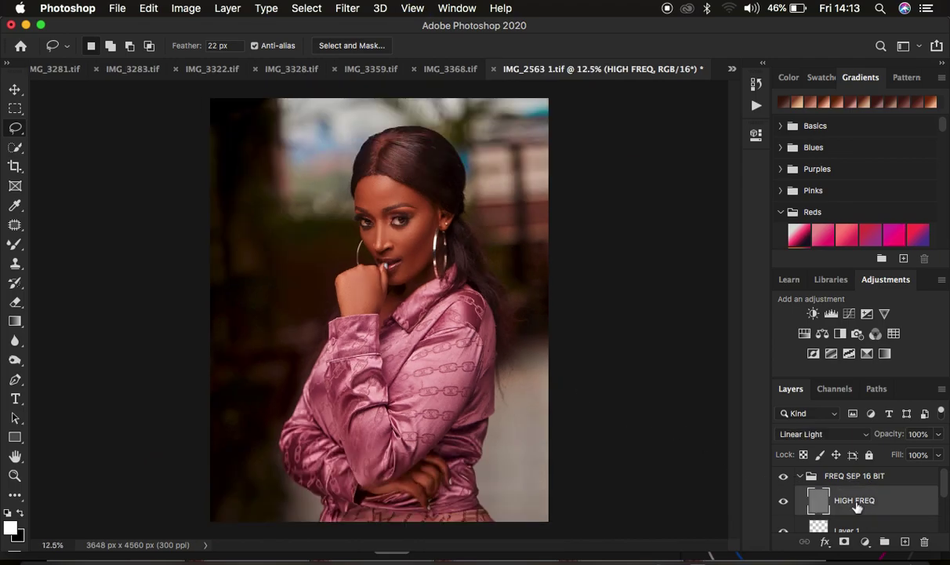
left_click(16, 265)
key("super+plus")
key("super+plus")
key("super+plus")
key("super+plus")
key("super+plus")
key("super+plus")
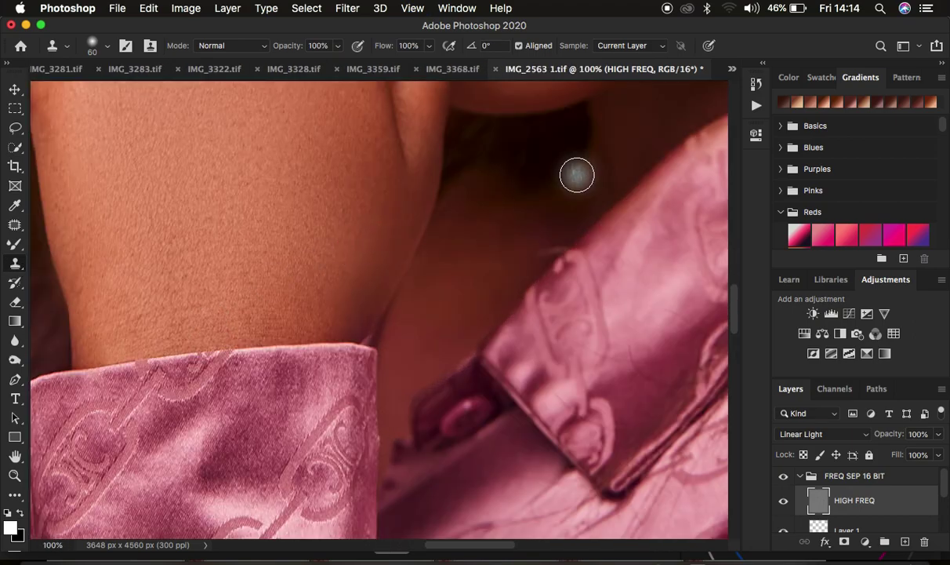
scroll(577, 174, "up", 10)
key("bracketleft")
key("bracketleft")
key("bracketleft")
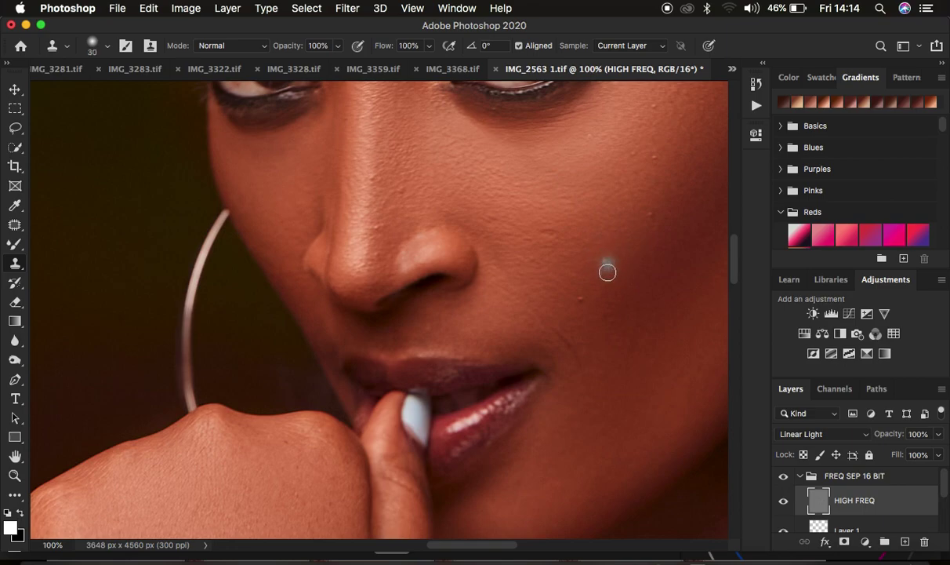
Step: Clone clean skin texture over the blemishes on the cheek and the lines beside the corner of the mouth
left_click(626, 256, "alt")
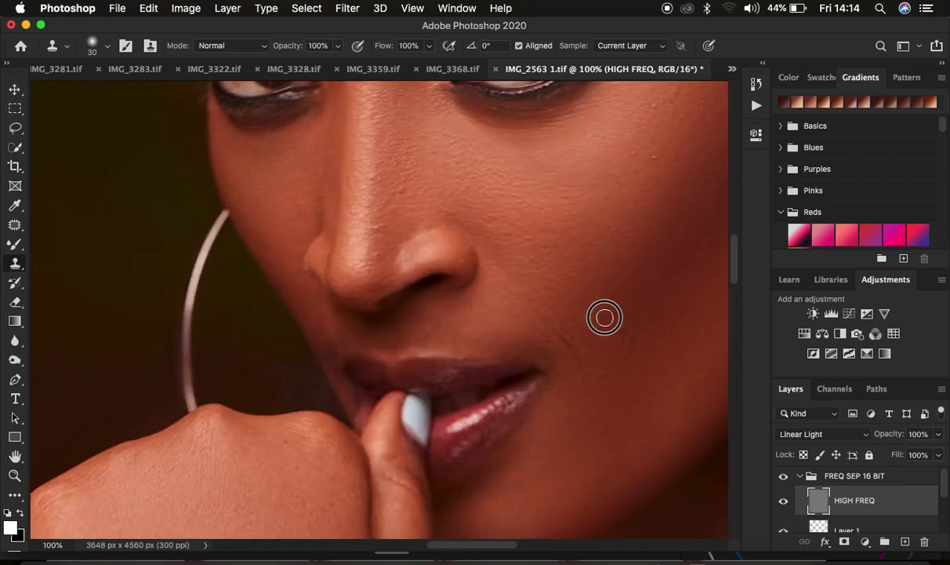
left_click(662, 319, "alt")
left_click(643, 324)
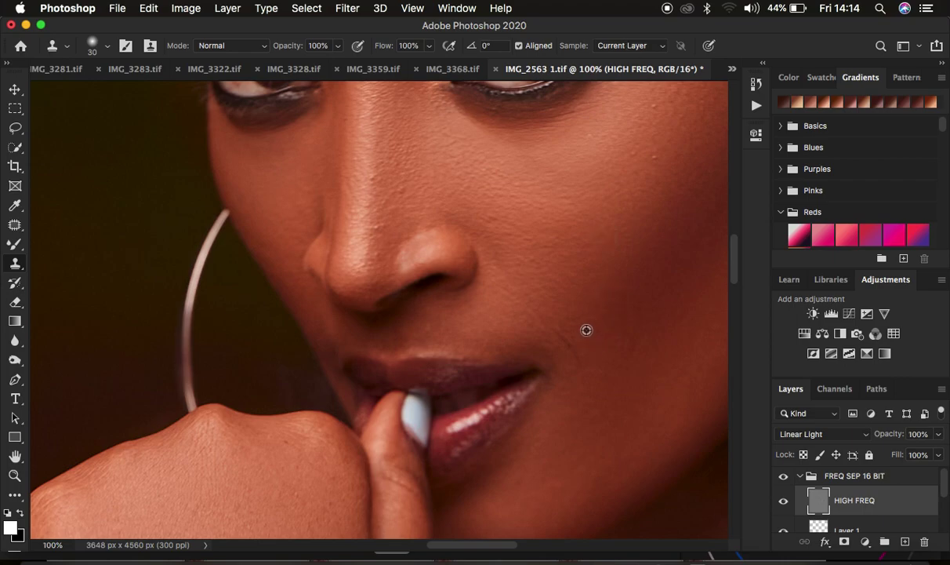
left_click_drag(549, 329, 581, 374)
Step: Sample skin between the eyebrows and clone it over the bumps around the brows and the nose bridge
scroll(527, 218, "up", 5)
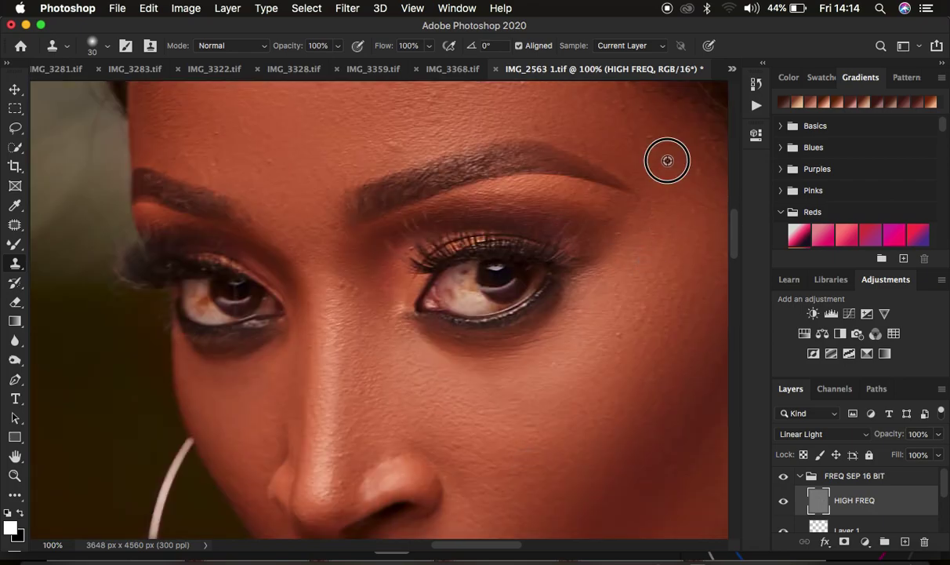
left_click(301, 172, "alt")
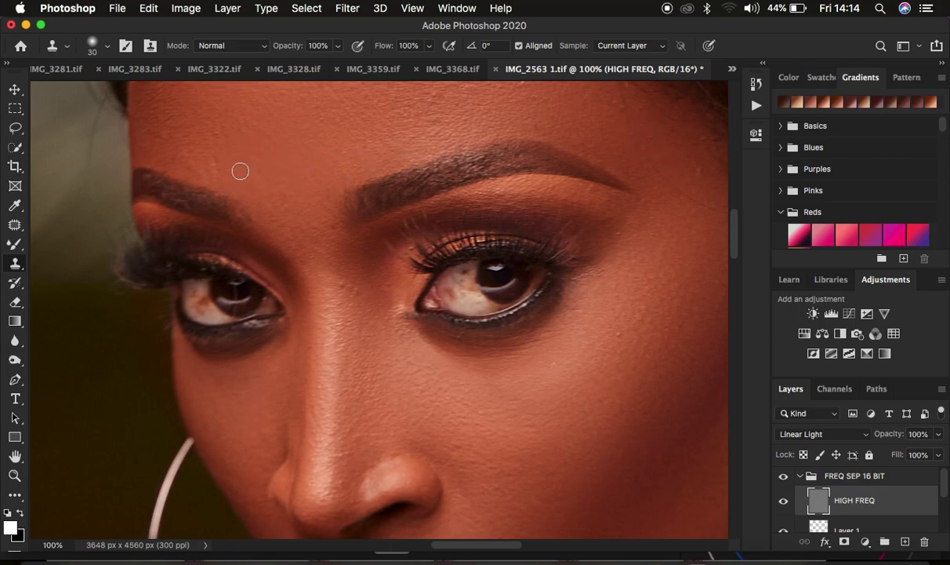
left_click_drag(333, 258, 362, 280)
Step: Clone away the two spots on the upper forehead below the hairline
scroll(617, 272, "up", 5)
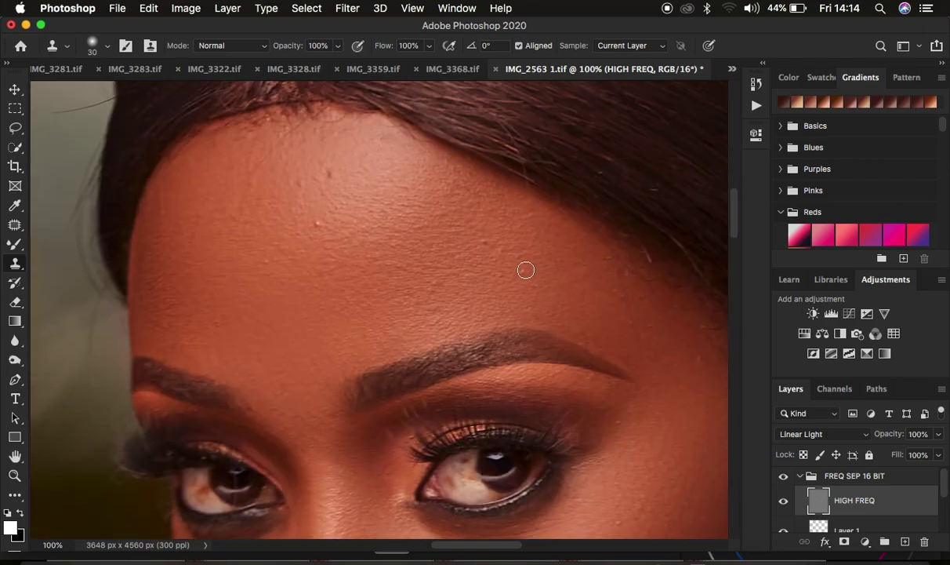
left_click(326, 174)
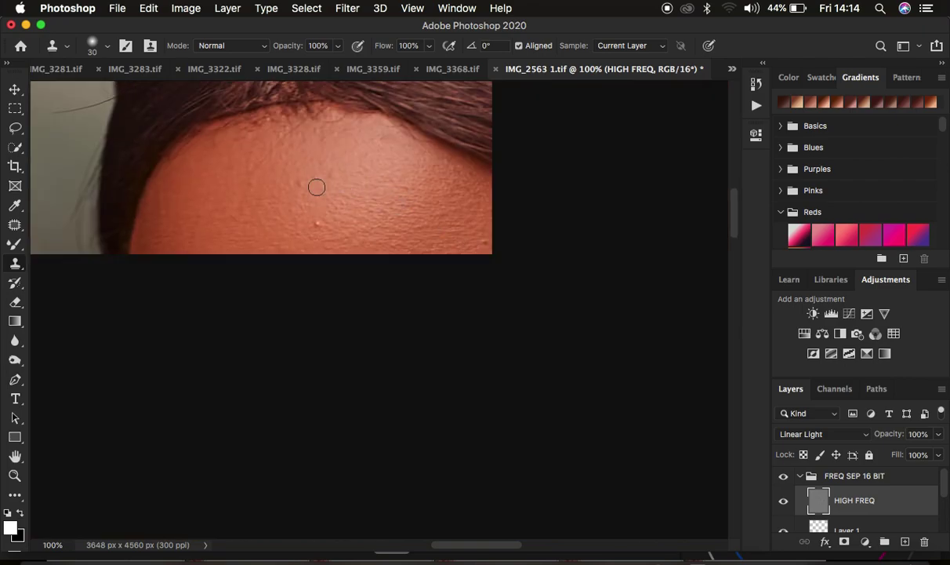
left_click(317, 223)
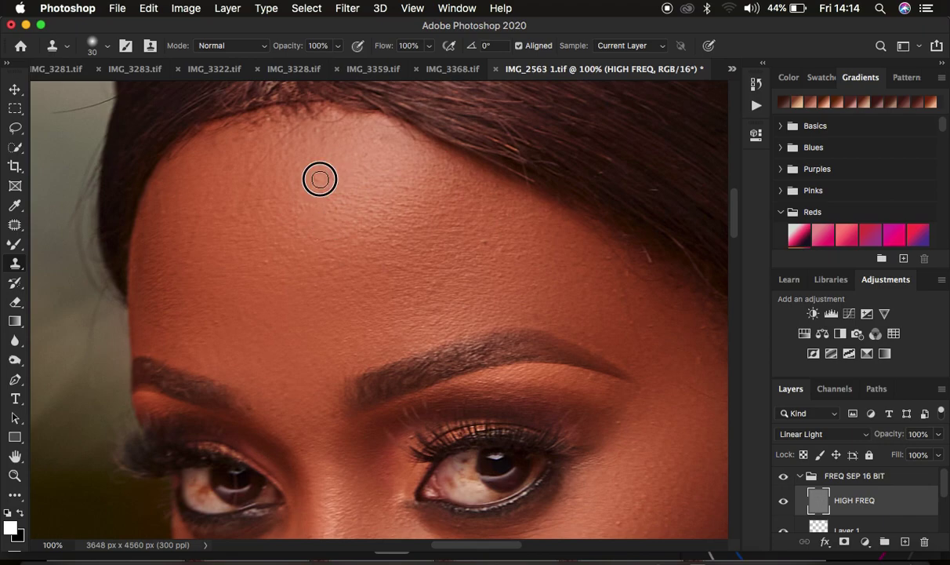
Step: View the whole portrait and compare it with and without the FREQ SEP 16 BIT group
key("super+minus")
key("super+minus")
key("super+minus")
key("super+minus")
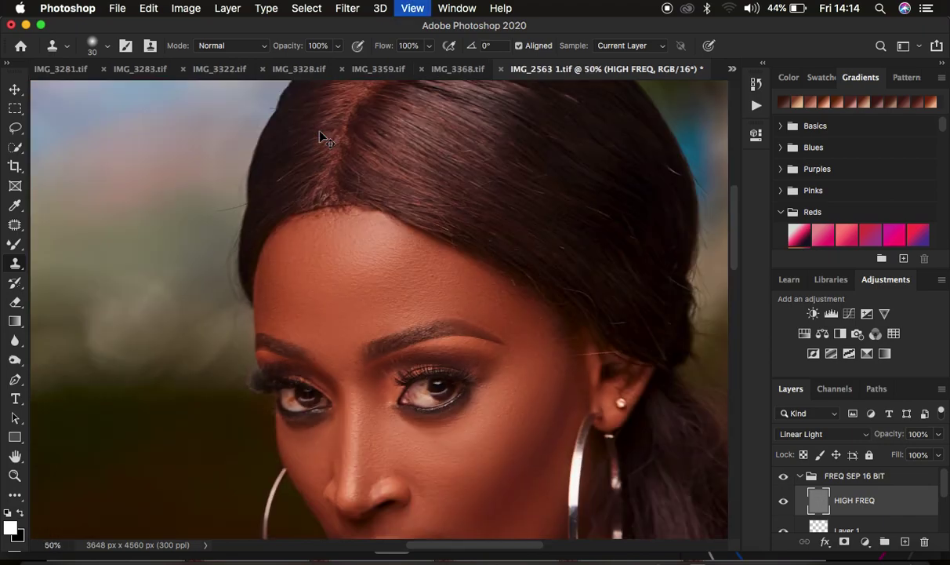
key("super+minus")
key("super+minus")
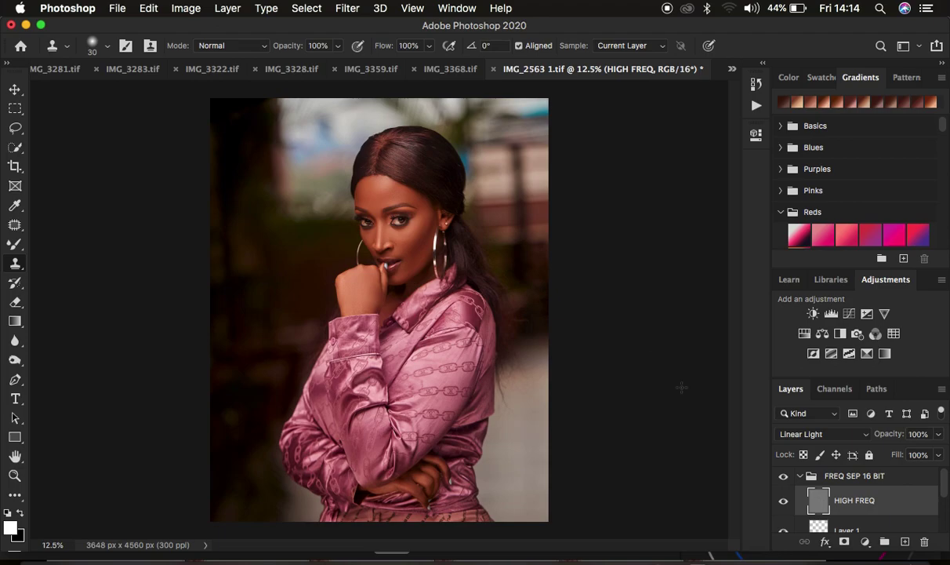
left_click(783, 477)
Step: Collapse the FREQ SEP 16 BIT group and add a Hue/Saturation adjustment layer above it with Saturation set to -85
left_click(802, 476)
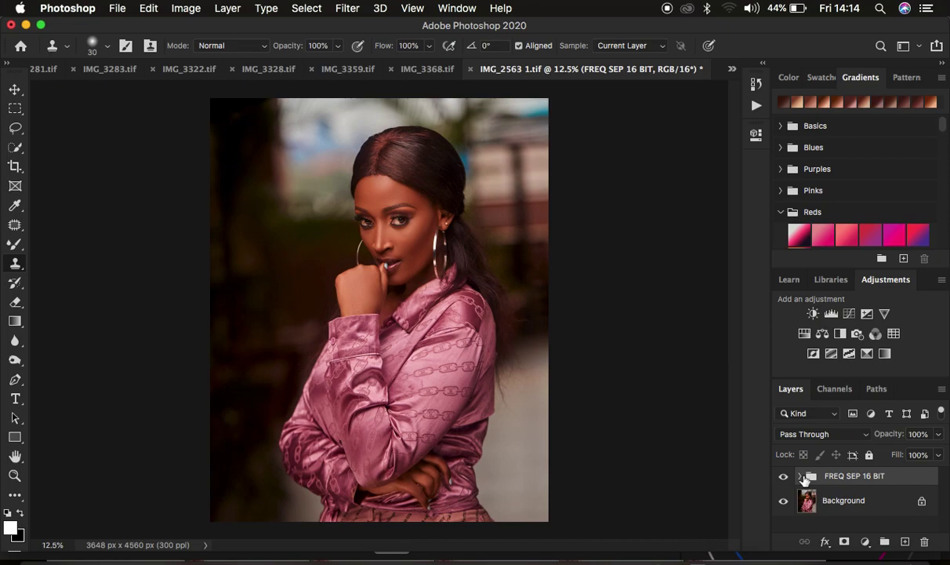
left_click(865, 541)
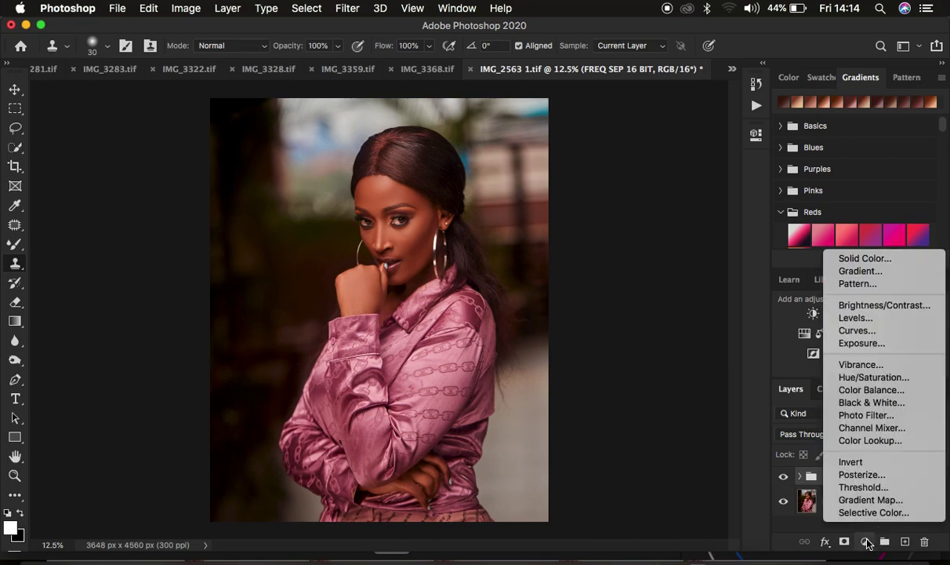
left_click(873, 380)
left_click_drag(606, 263, 559, 263)
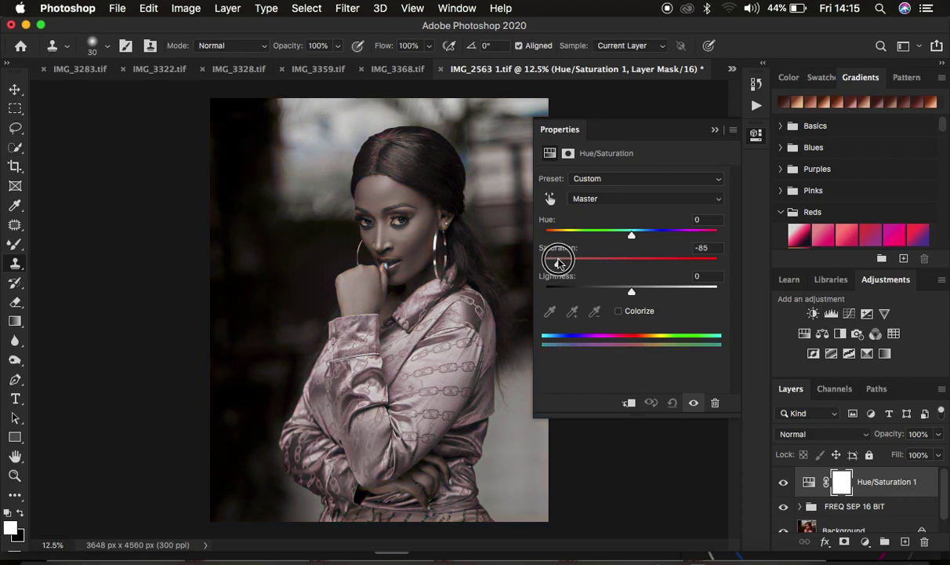
left_click(714, 131)
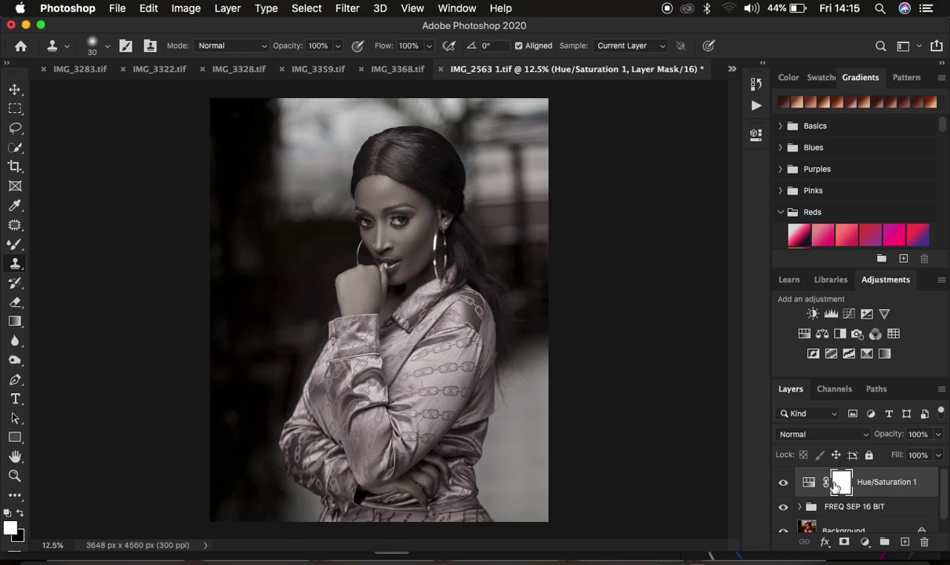
Step: Invert the Hue/Saturation layer mask to black and switch to the regular Brush tool with white as the foreground colour
key("super+i")
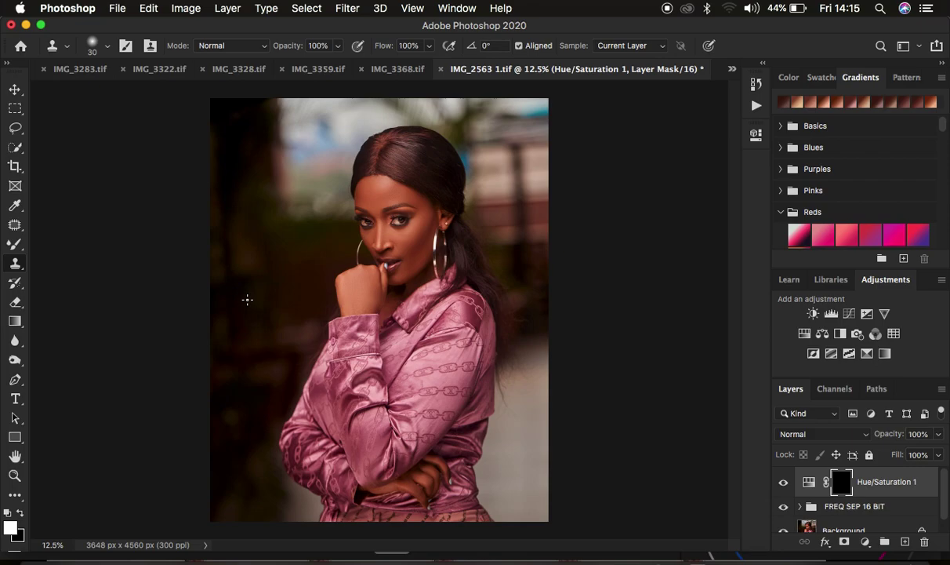
left_click(16, 245)
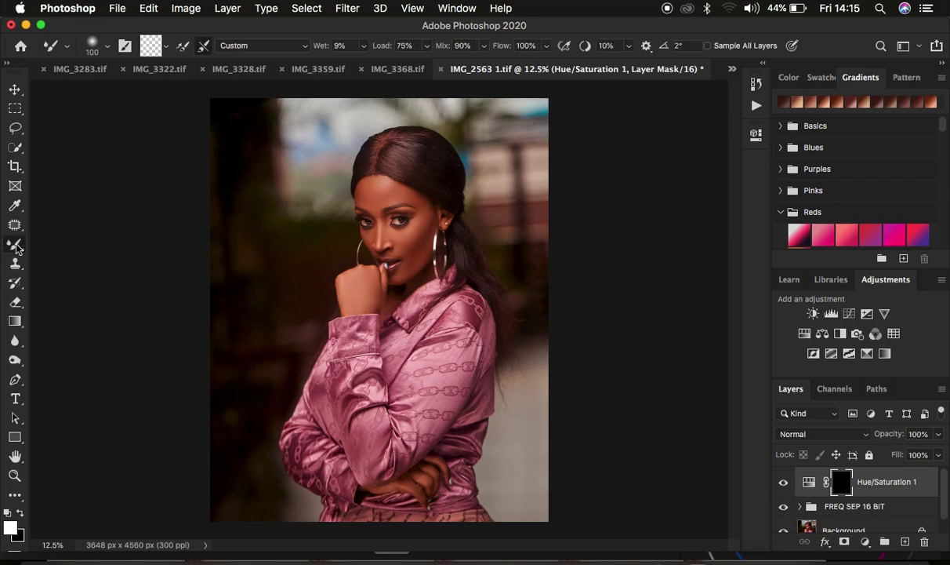
right_click(15, 246)
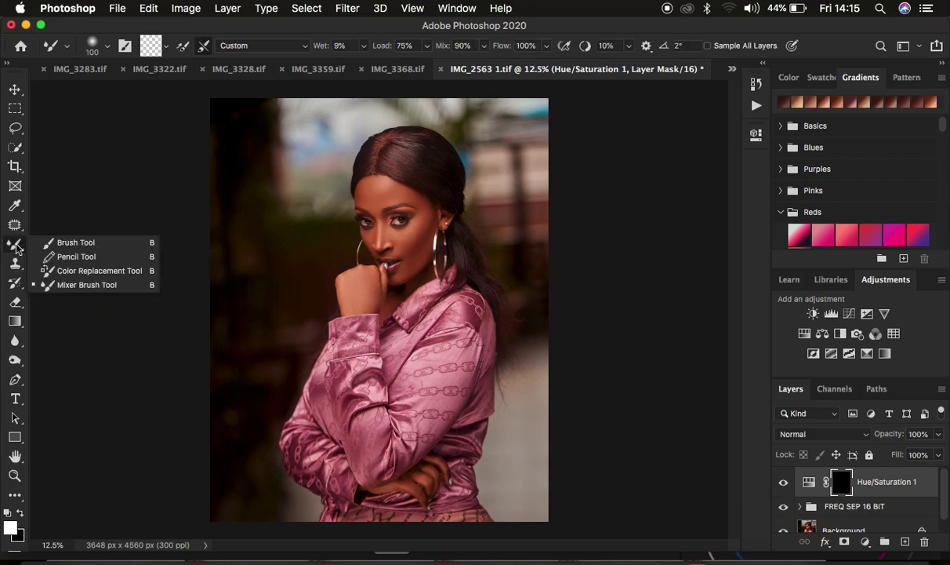
left_click(79, 230)
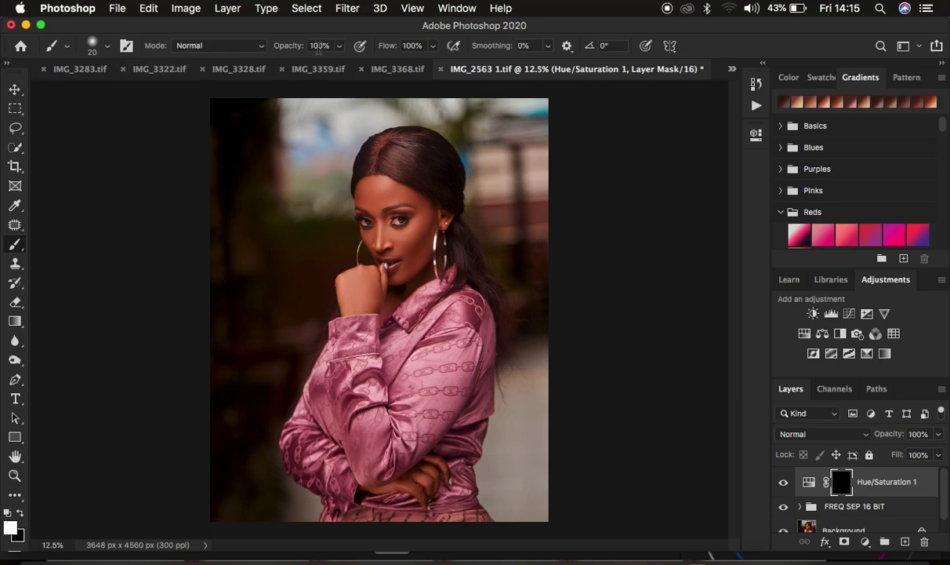
left_click(108, 47)
left_click(107, 46)
key("x")
key("x")
key("x")
key("x")
Step: Paint white over the whites of both eyes on the Hue/Saturation mask to desaturate them
key("super+plus")
key("super+plus")
key("super+plus")
key("super+plus")
key("super+plus")
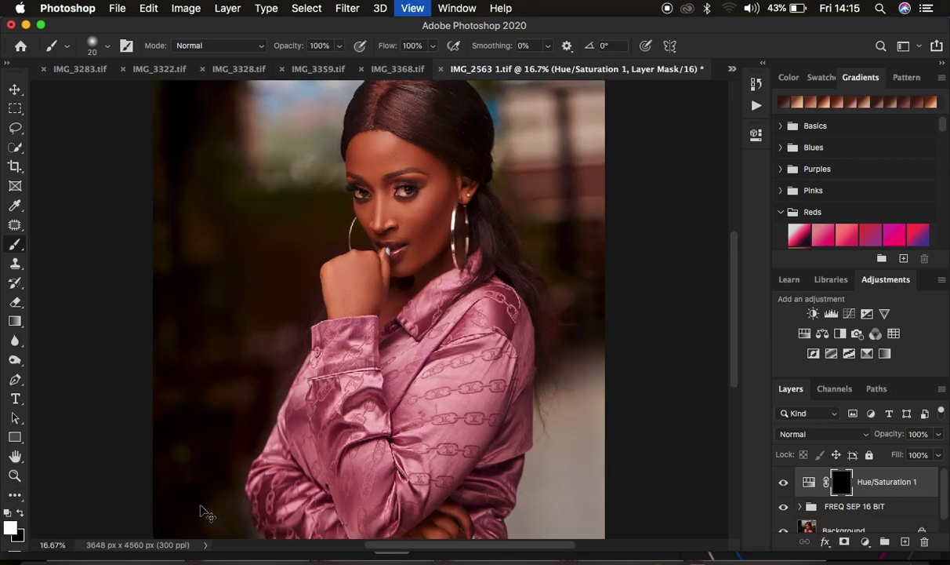
scroll(510, 303, "up", 10)
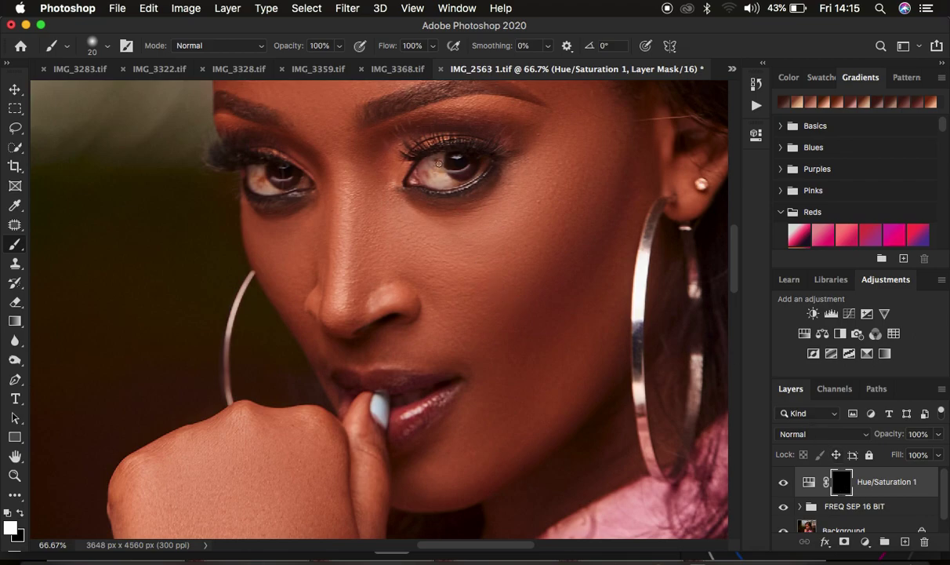
mouse_move(439, 163)
left_mouse_down()
mouse_move(450, 179)
mouse_move(443, 181)
mouse_move(481, 157)
mouse_move(428, 169)
mouse_move(448, 159)
mouse_move(435, 166)
left_mouse_up()
mouse_move(275, 180)
left_mouse_down()
mouse_move(255, 182)
mouse_move(295, 182)
mouse_move(254, 187)
mouse_move(278, 169)
mouse_move(263, 184)
mouse_move(261, 167)
mouse_move(284, 178)
mouse_move(263, 171)
mouse_move(261, 187)
mouse_move(283, 176)
left_mouse_up()
key("super+minus")
key("super+minus")
key("super+minus")
key("super+minus")
key("super+minus")
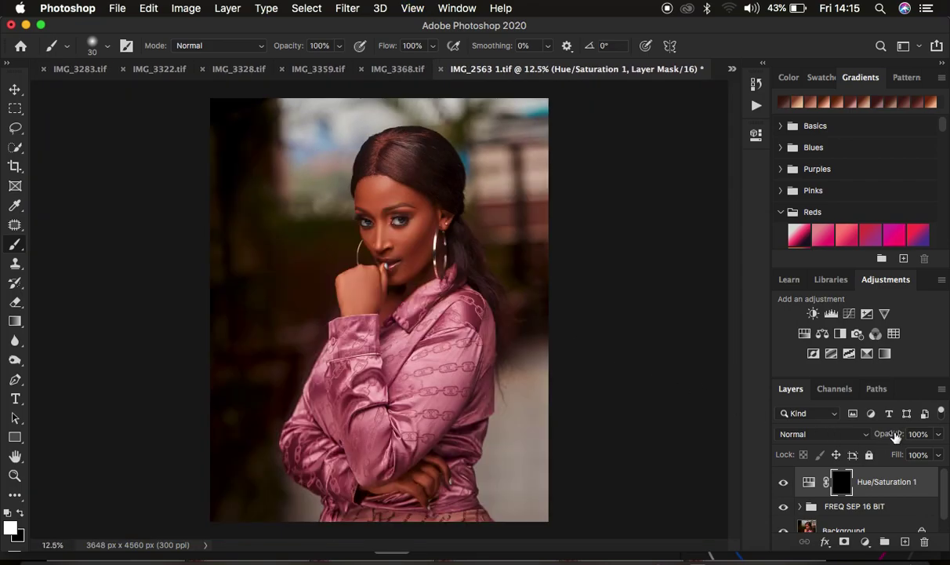
Step: Add a Selective Color adjustment layer above the Hue/Saturation layer and slightly raise the Black amount in the Blacks range
left_click_drag(896, 437, 928, 430)
left_click(866, 543)
left_click(863, 511)
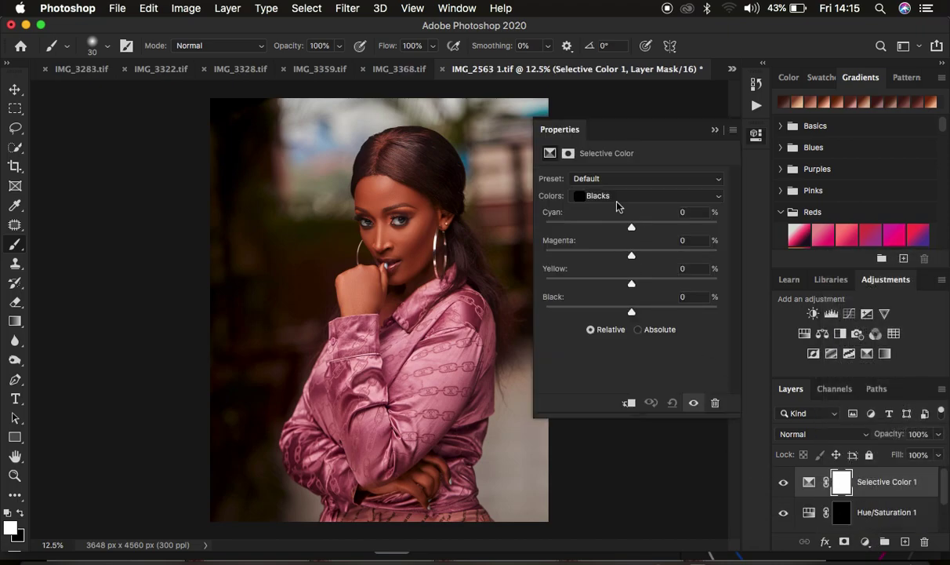
left_click(612, 198)
left_click(610, 196)
left_click_drag(632, 313, 633, 312)
left_click(714, 132)
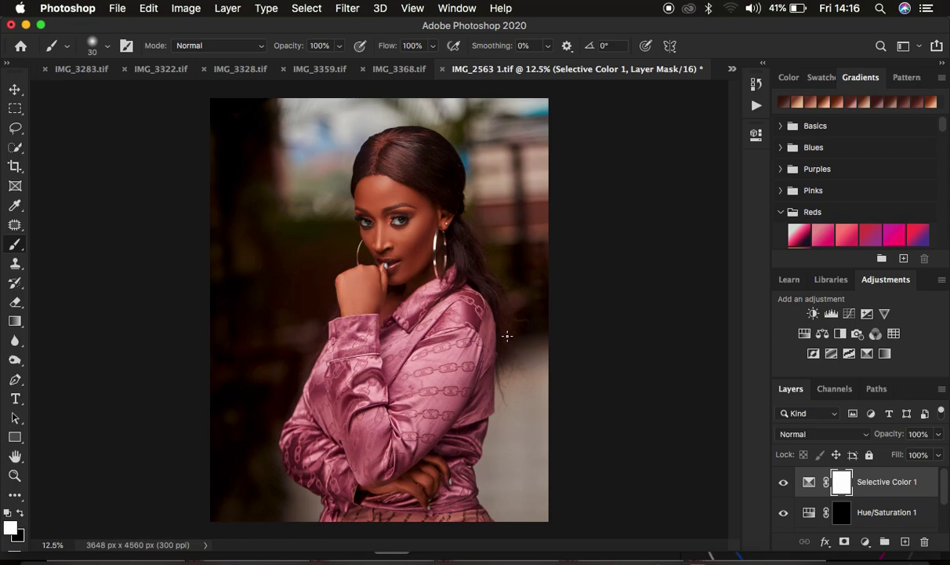
Step: Configure a JPG export at 100% quality with Bicubic Sharper resampling and an embedded color profile, and dismiss it without exporting
left_click(117, 8)
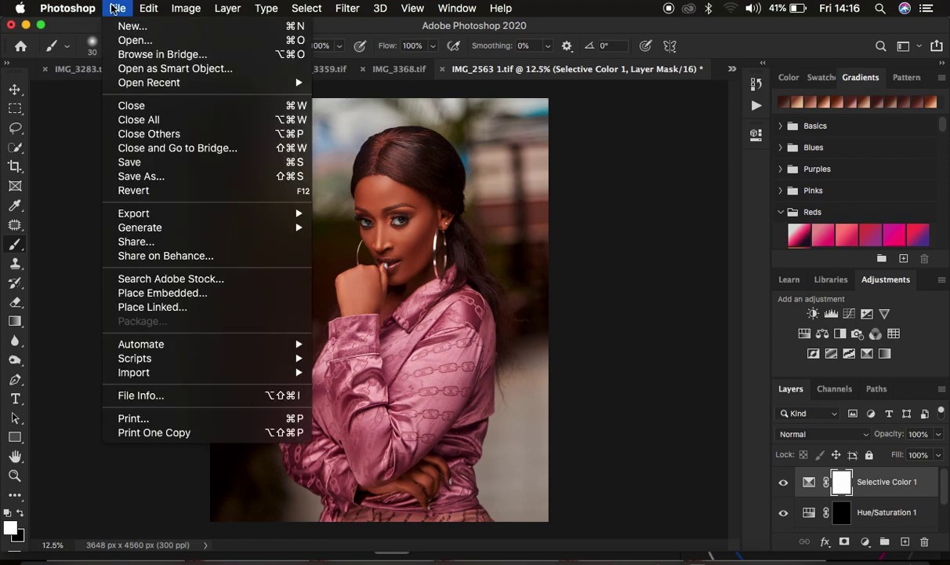
mouse_move(180, 220)
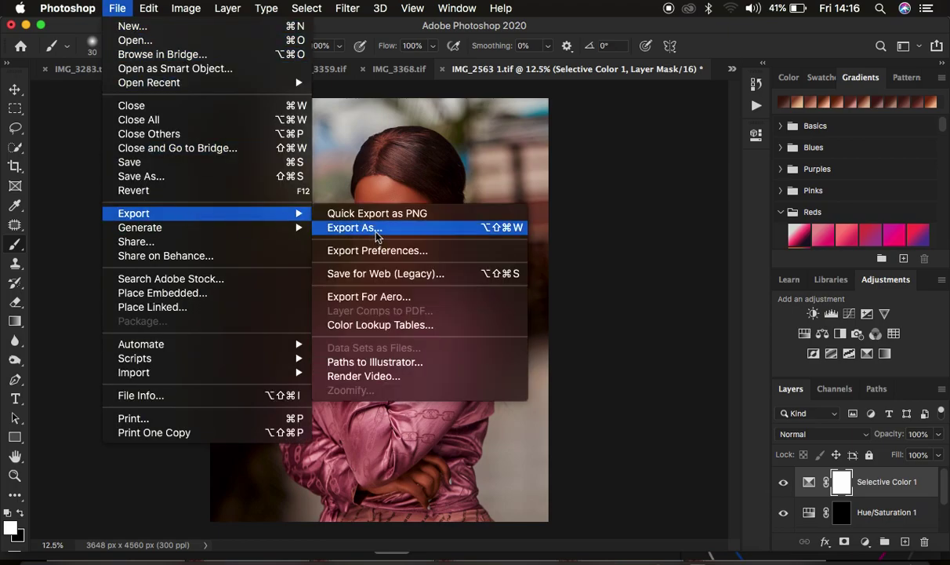
left_click(362, 229)
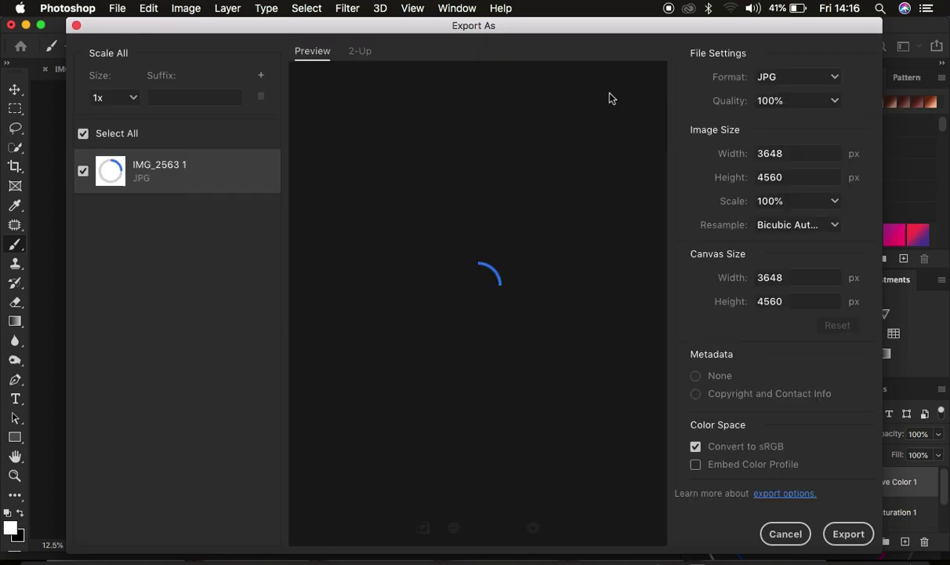
left_click(781, 83)
left_click(800, 110)
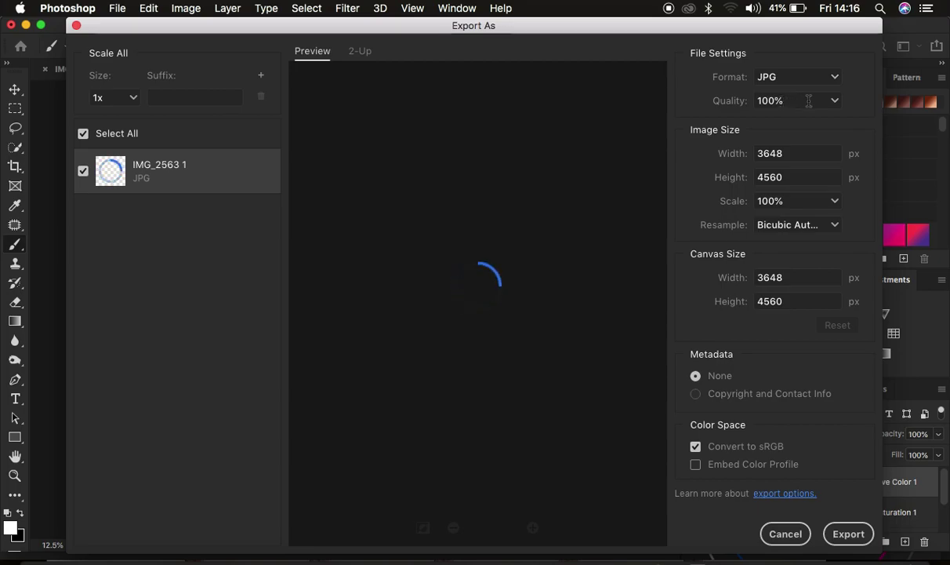
left_click(790, 226)
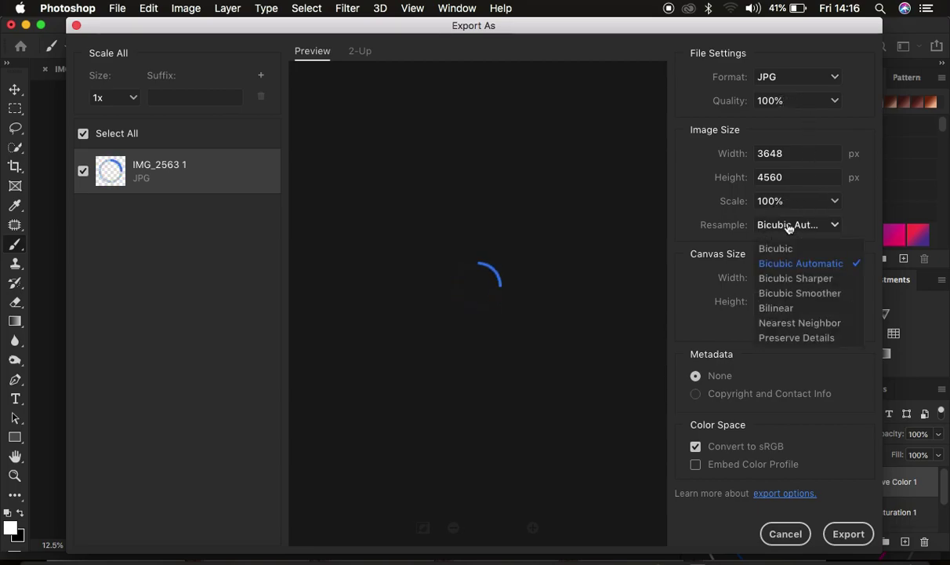
left_click(795, 279)
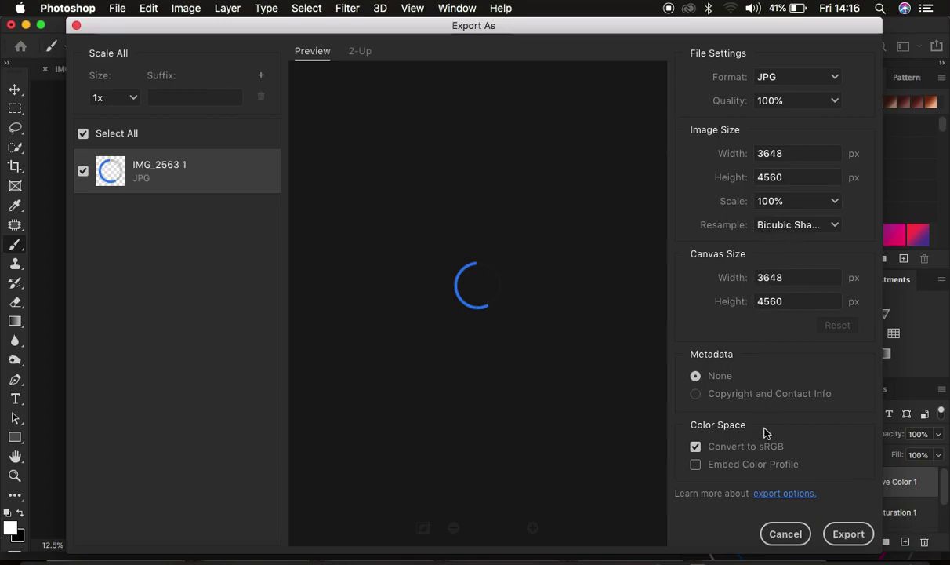
left_click(695, 464)
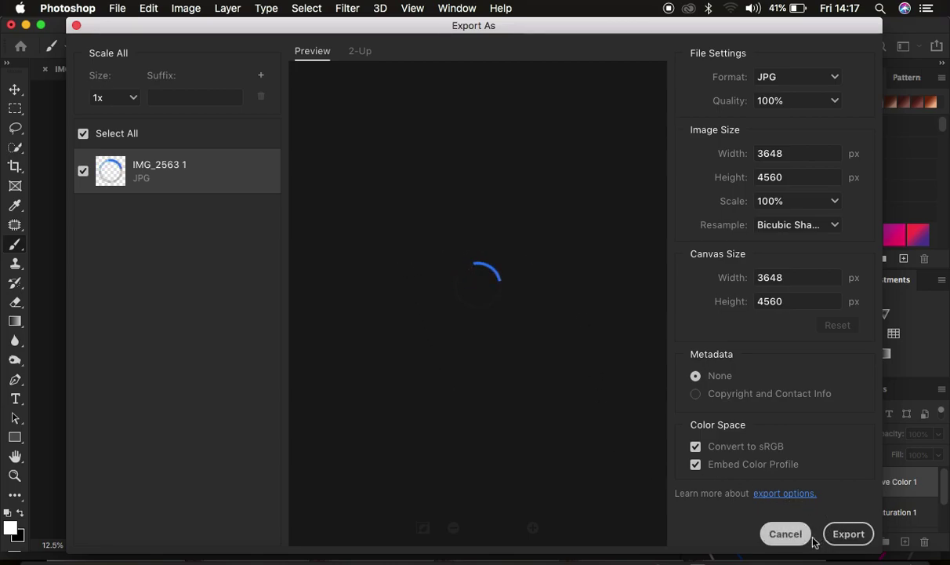
left_click(789, 536)
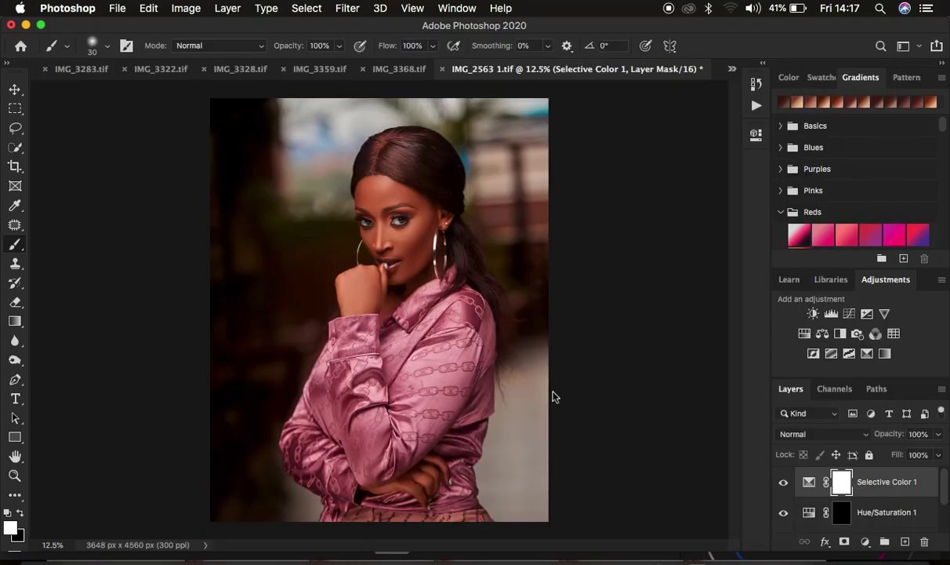